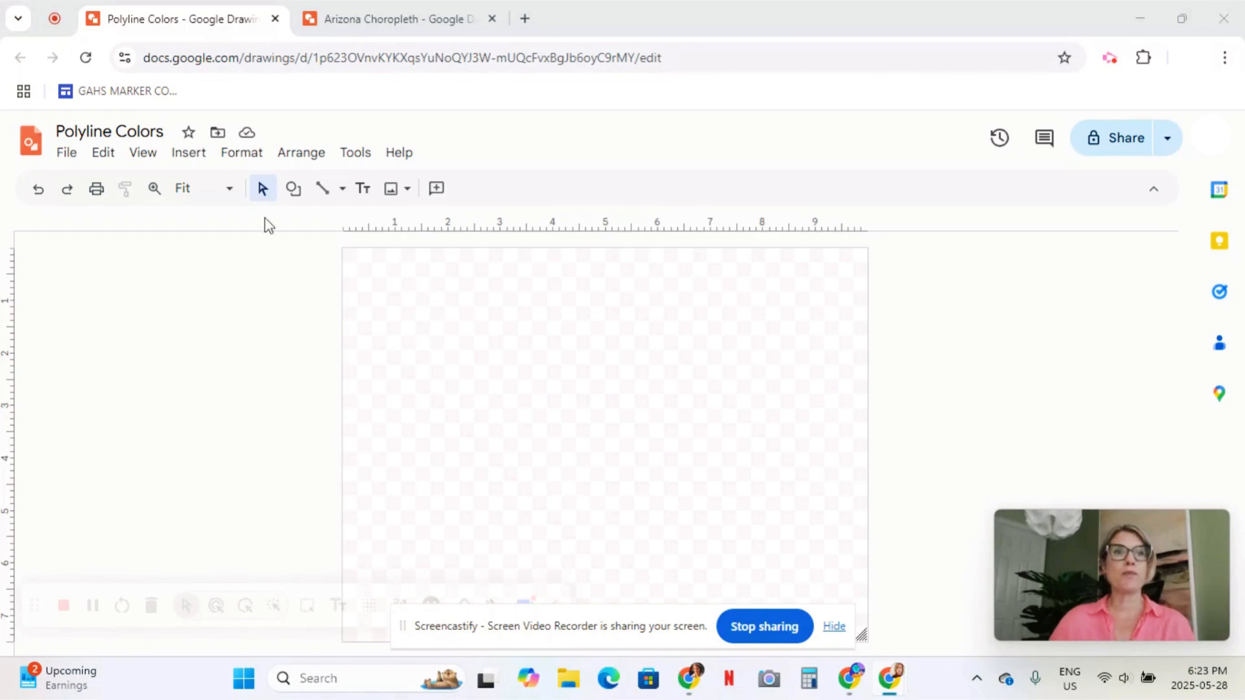
click(195, 153)
mouse_move(223, 189)
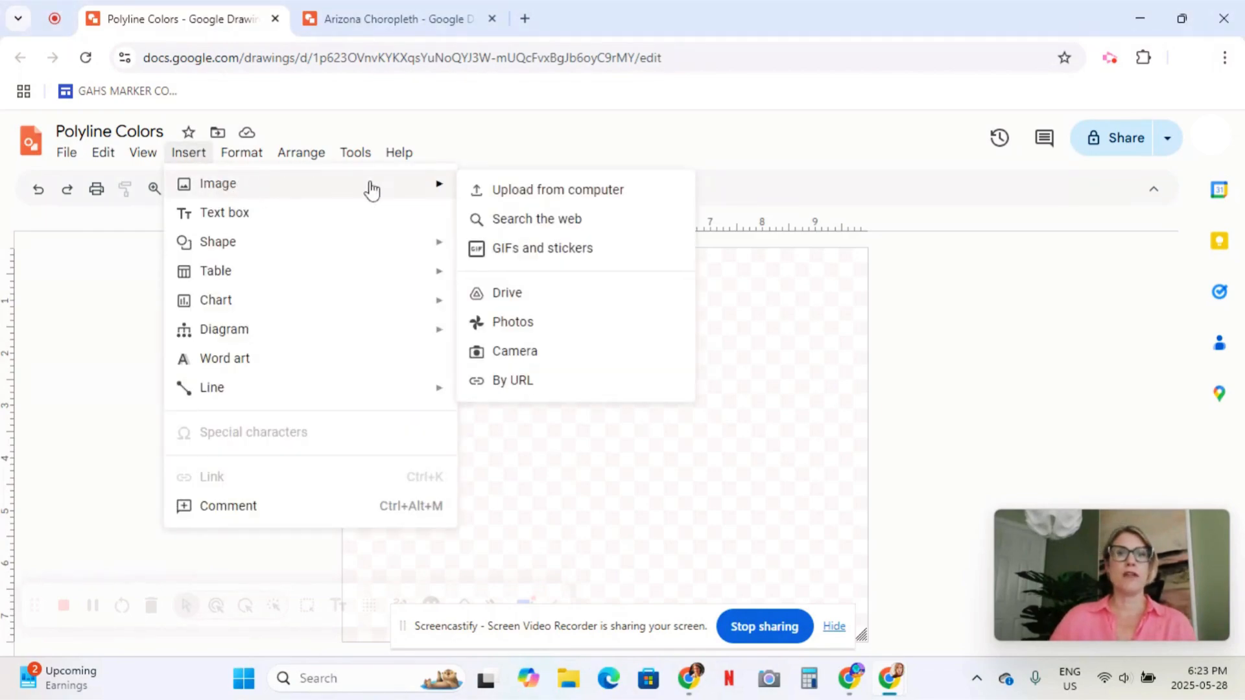
click(508, 187)
drag(608, 133, 597, 344)
double_click(455, 157)
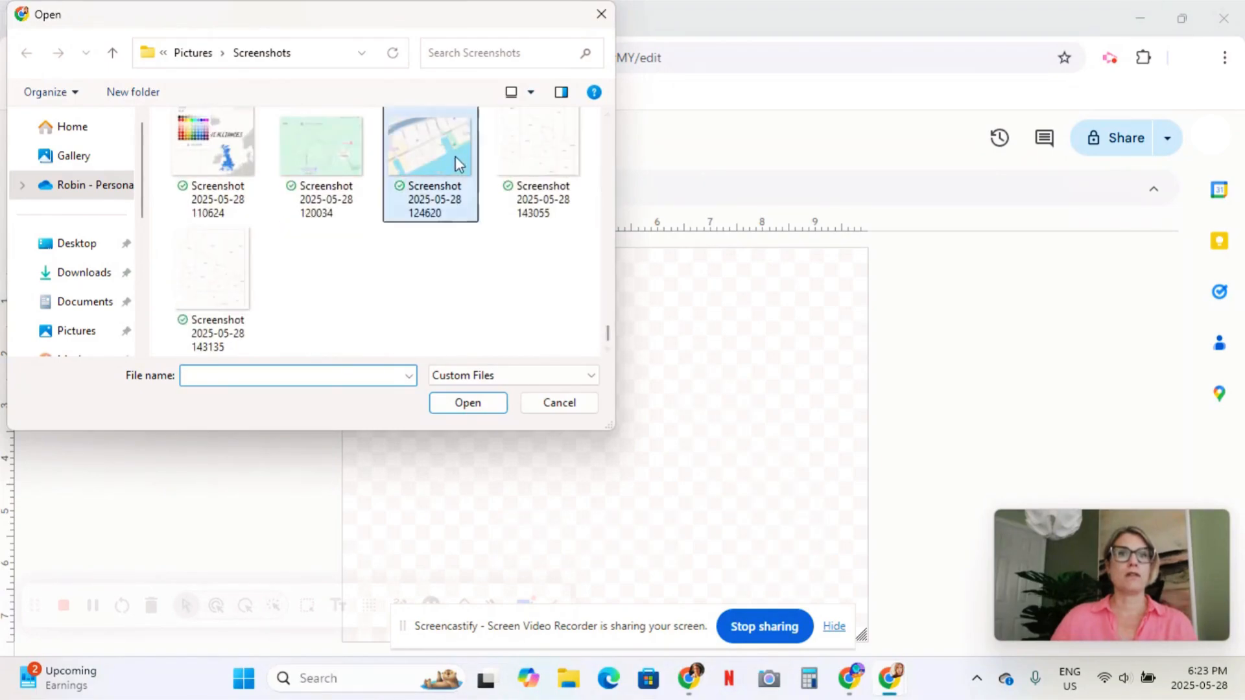
drag(499, 347, 490, 339)
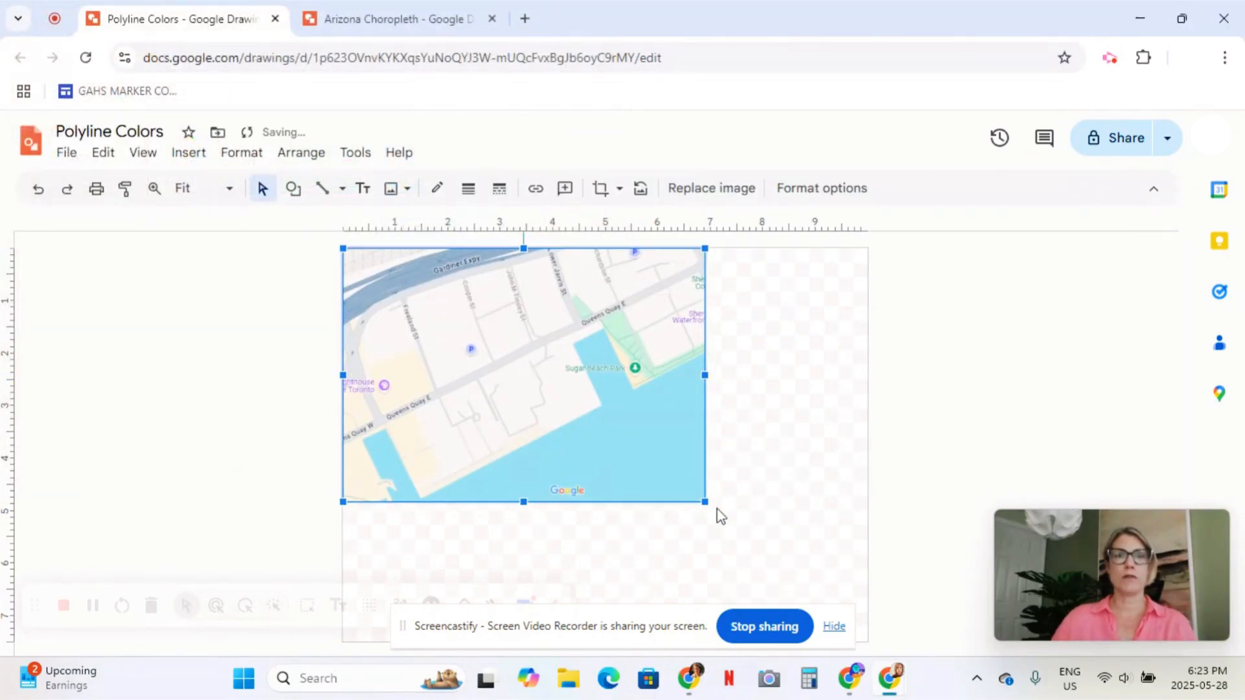
Enlarge the map image so it covers the whole canvas, then narrow it to about the canvas width
drag(705, 502, 833, 648)
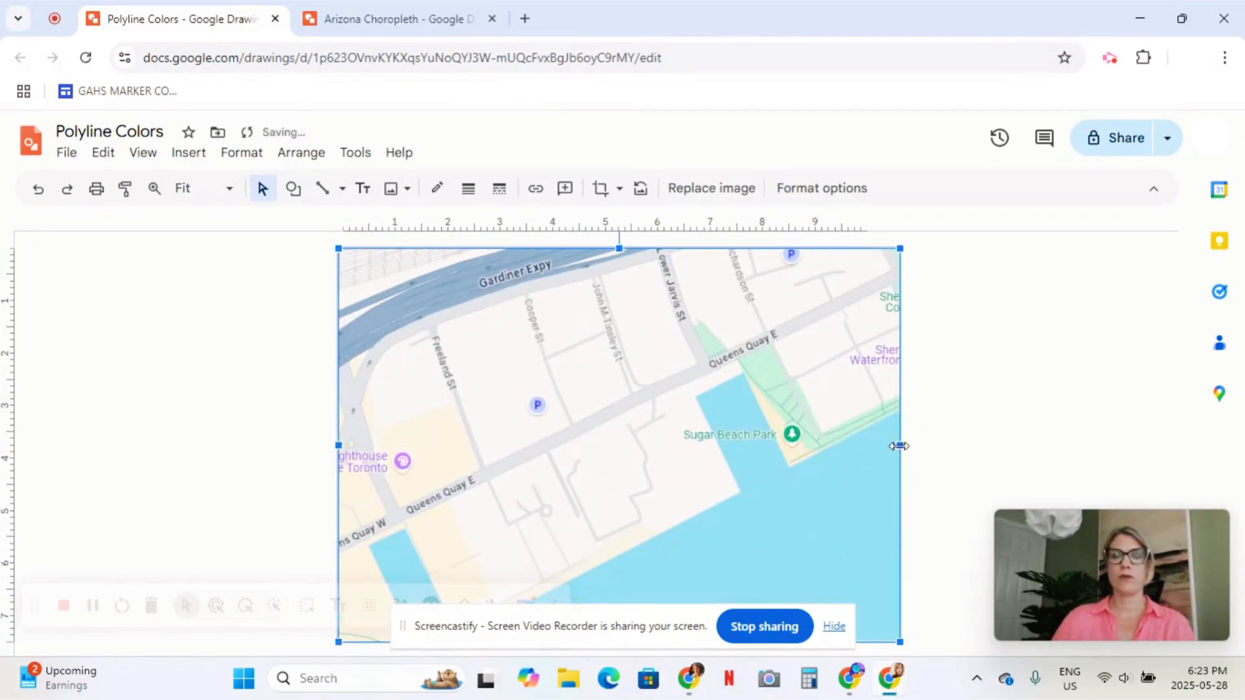
drag(902, 447, 874, 446)
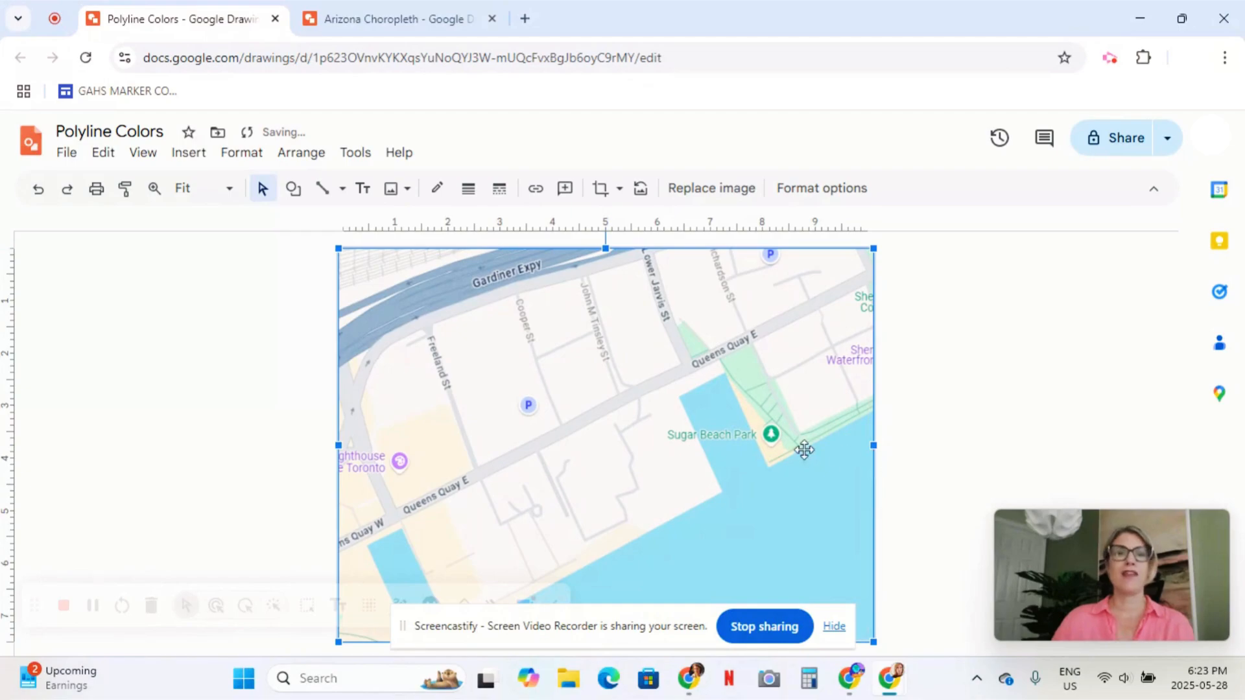
click(966, 449)
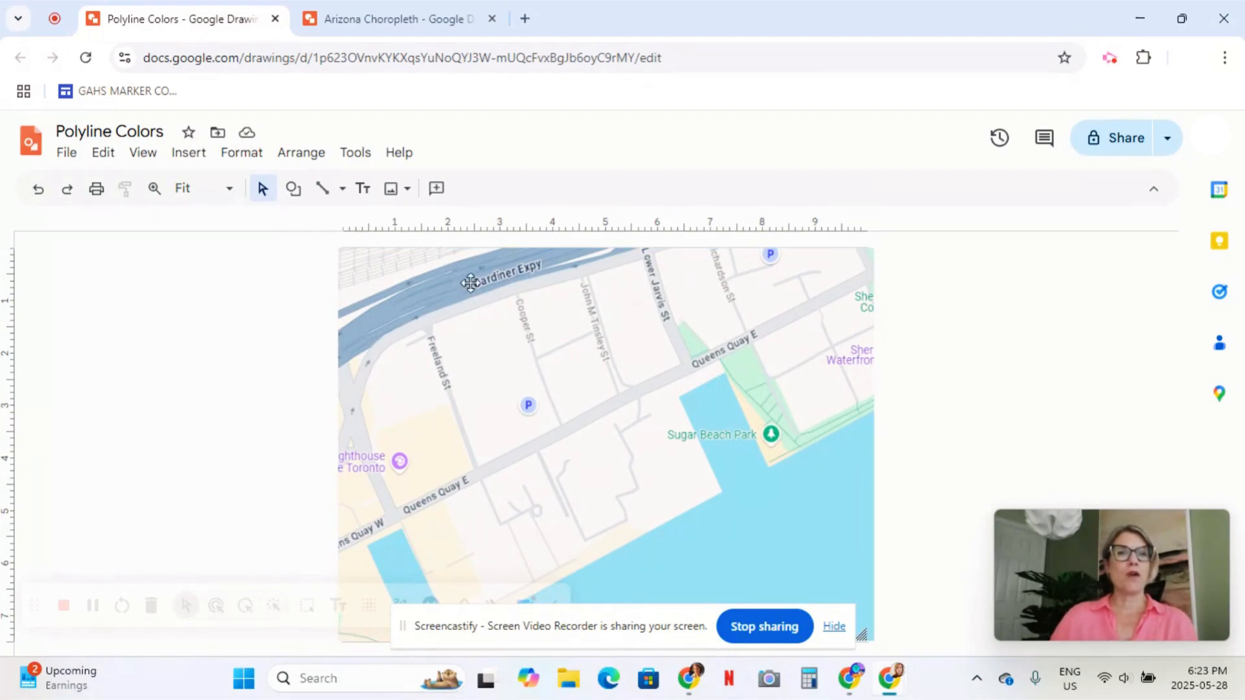
Draw a closed polyline around the city block bounded by Cooper St, Queens Quay E, Lower Jarvis St and the expressway
click(344, 189)
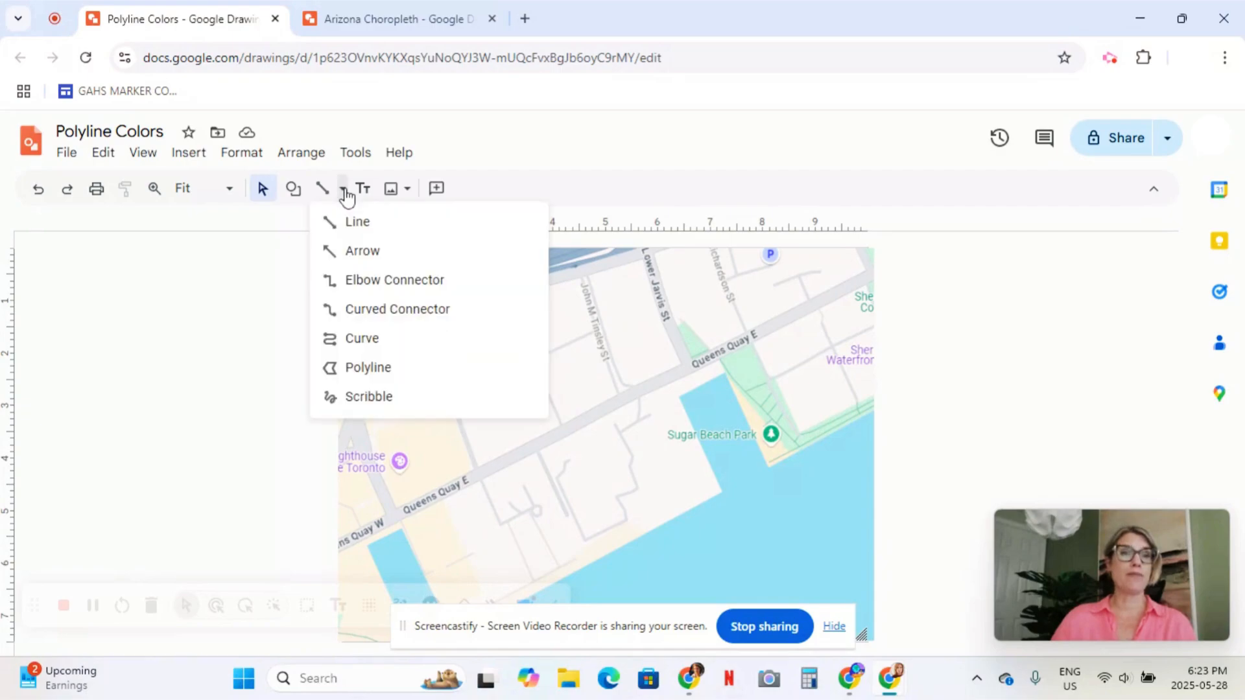
click(337, 371)
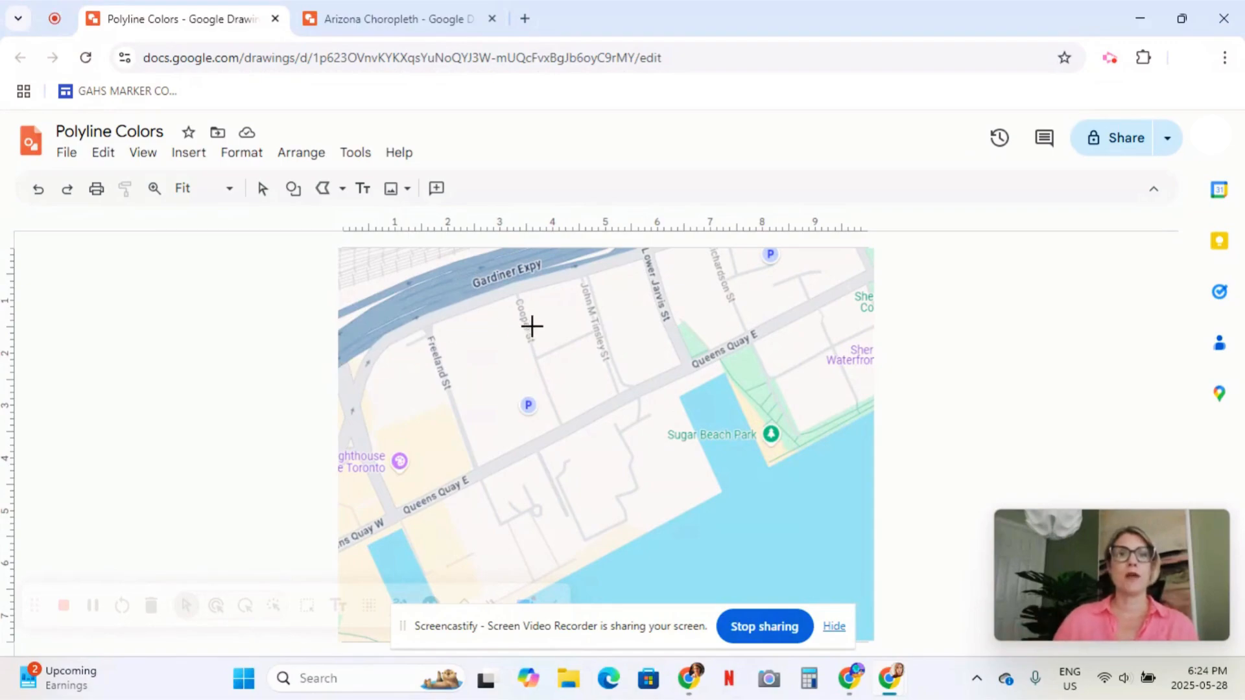
click(518, 296)
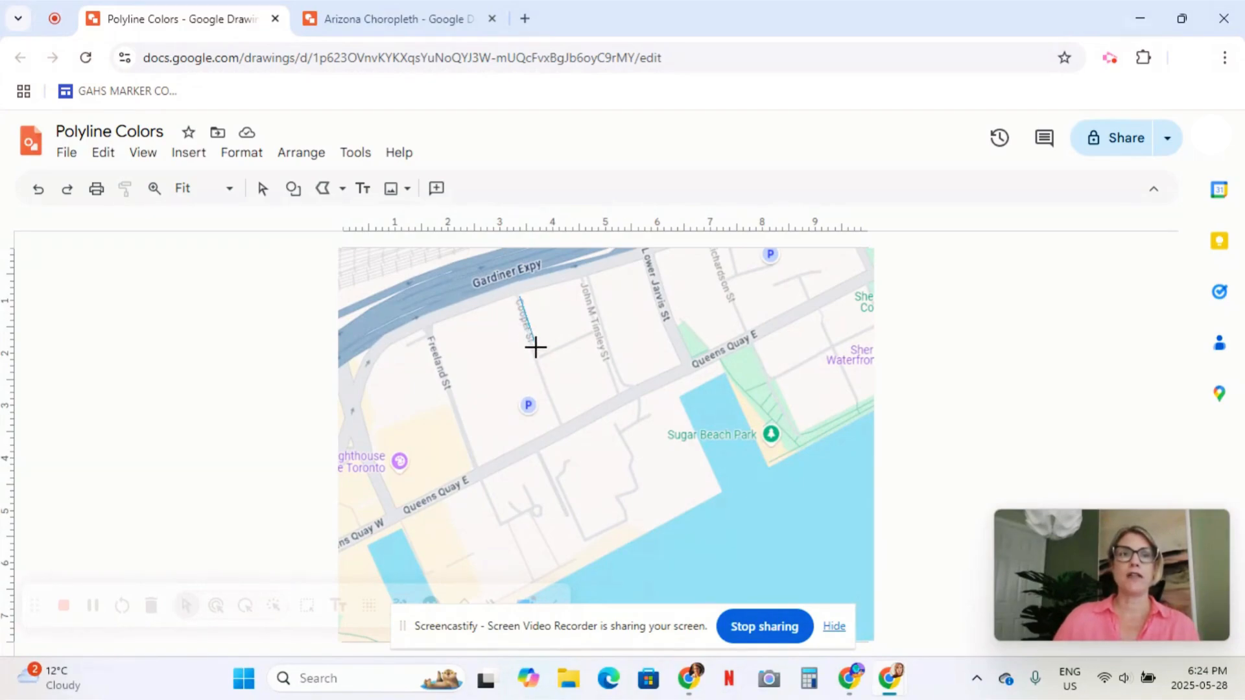
click(562, 425)
click(680, 365)
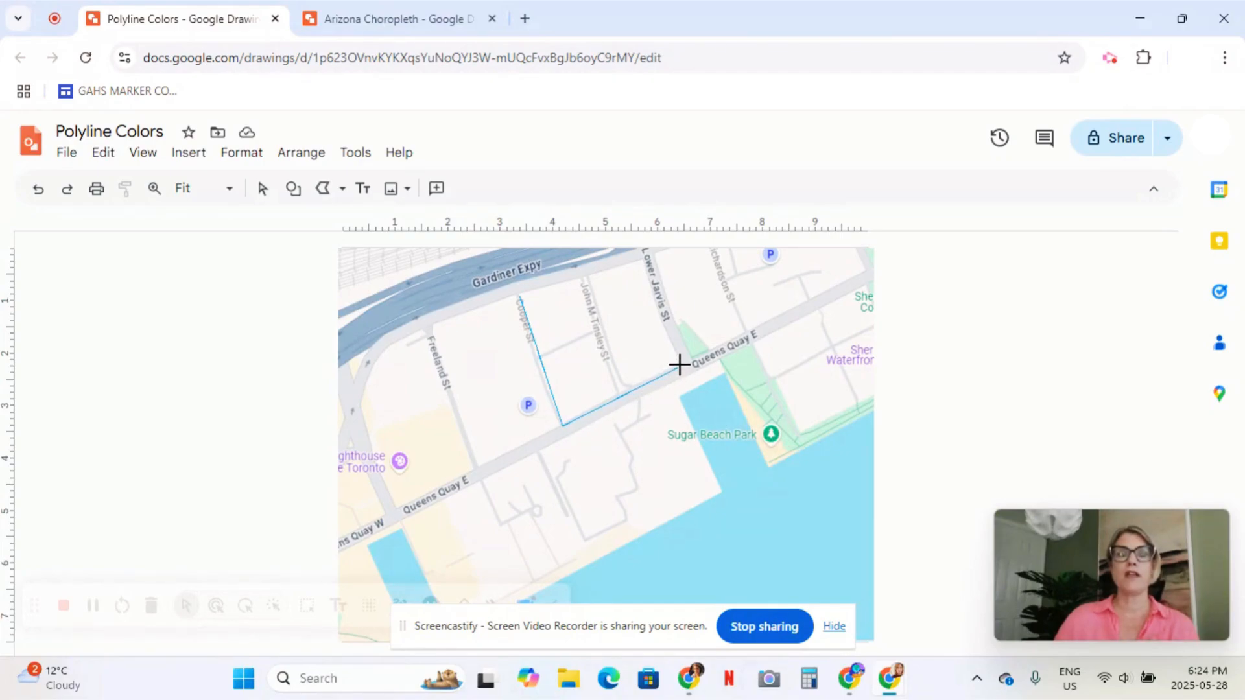
click(643, 259)
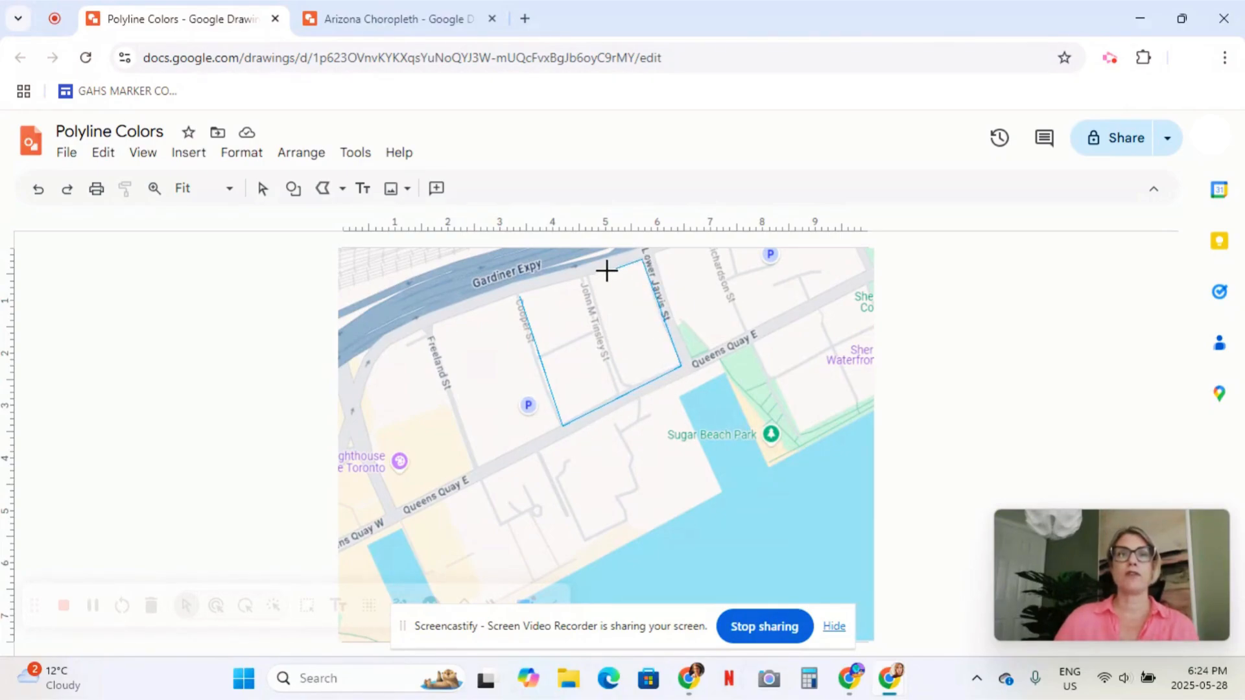
click(515, 289)
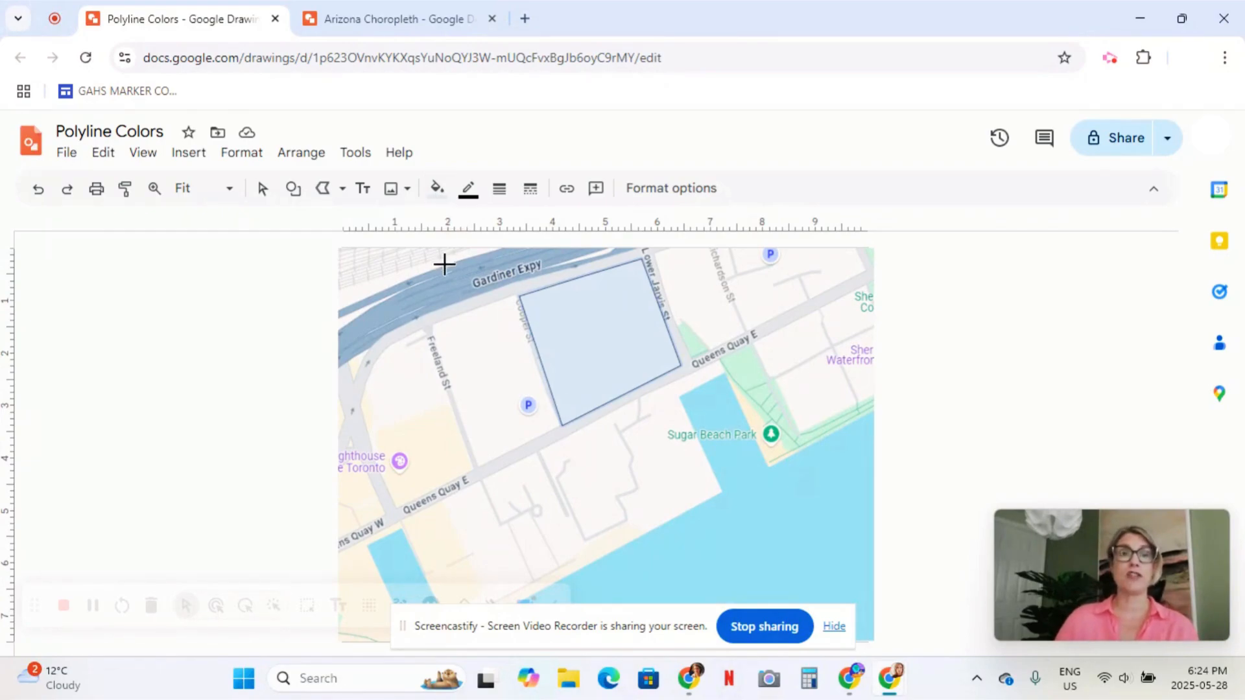
Give the block shape a medium pink fill and a slightly darker pink border, then deselect it
click(437, 191)
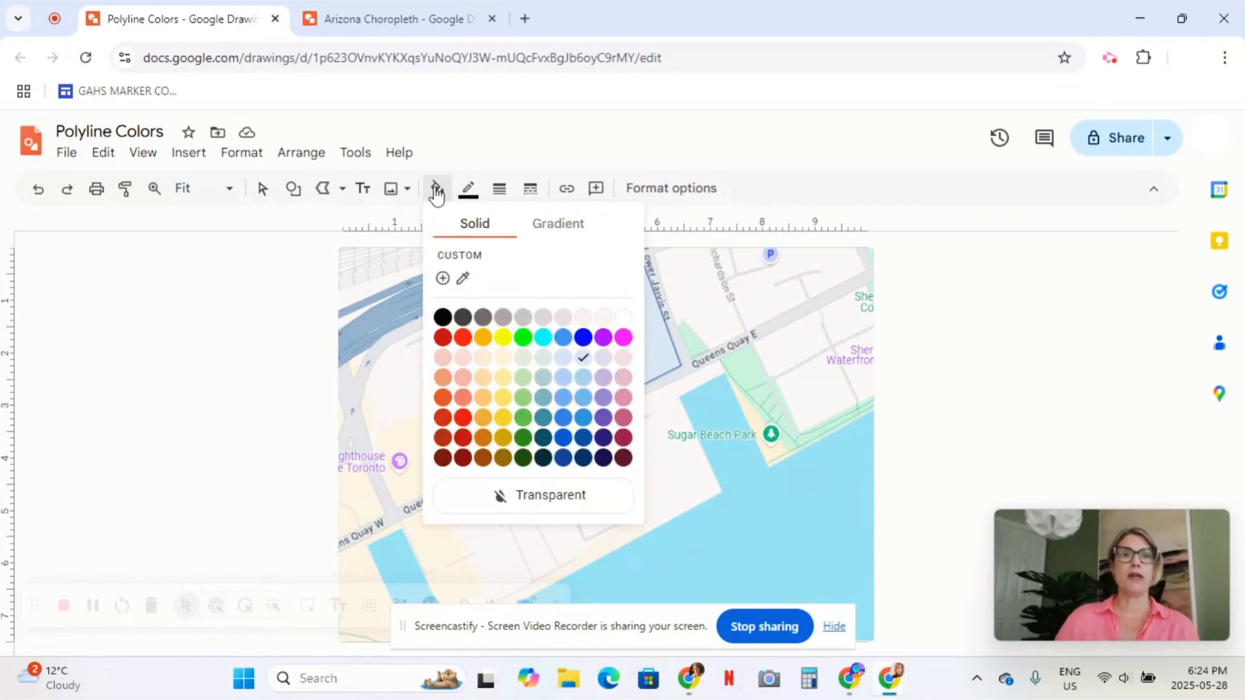
click(624, 397)
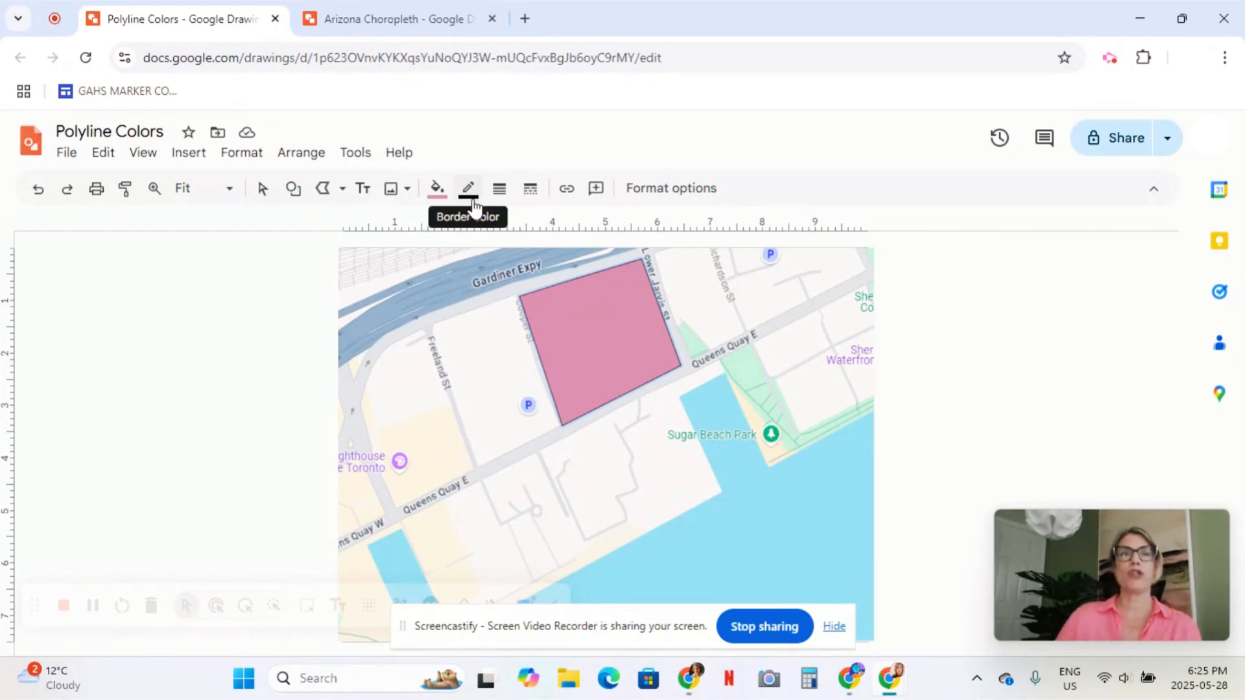
click(474, 202)
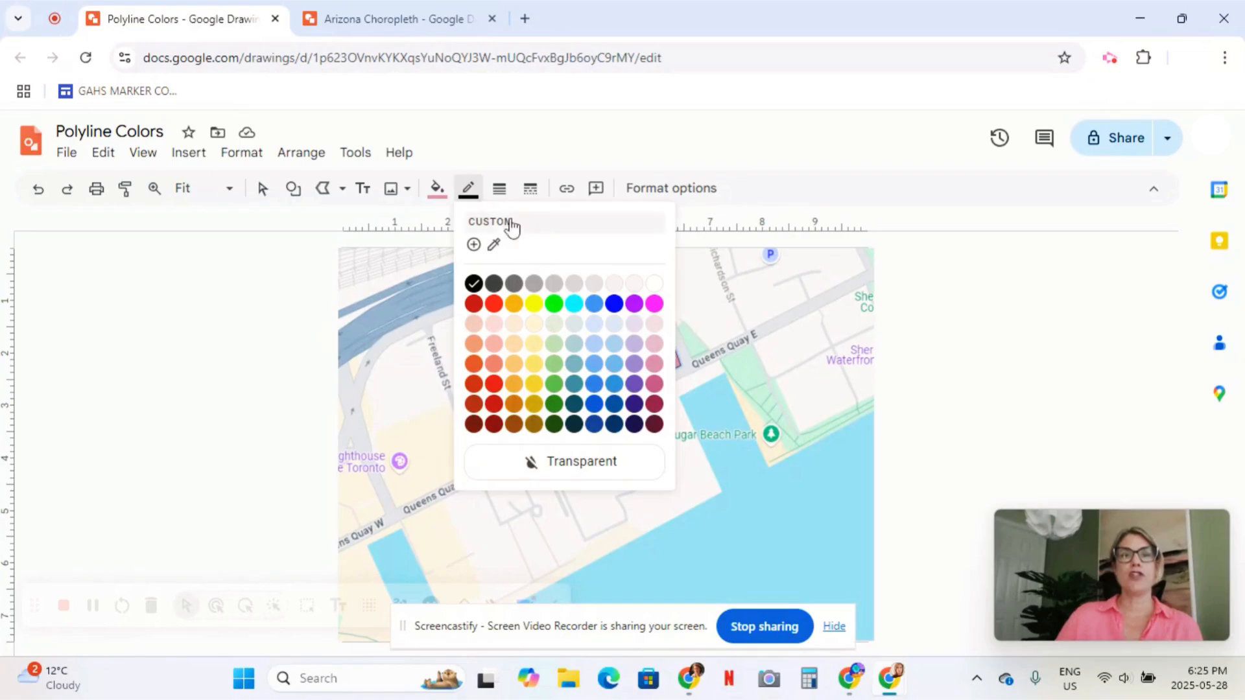
click(654, 385)
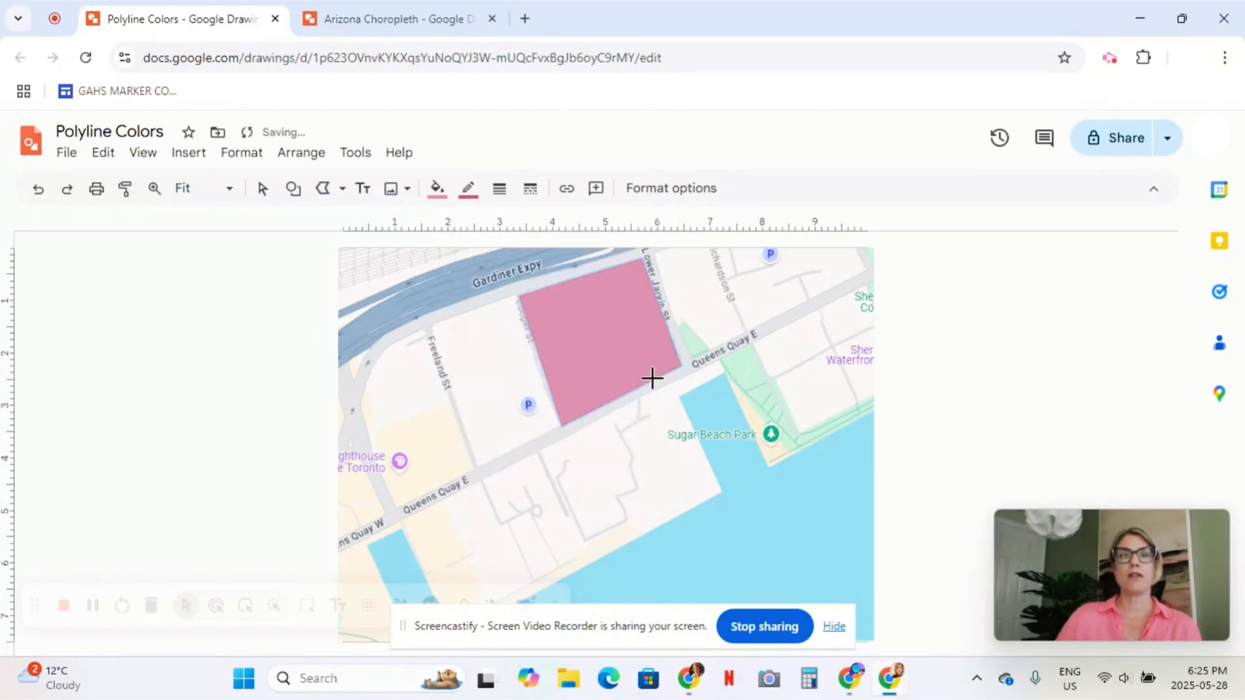
click(262, 189)
click(252, 303)
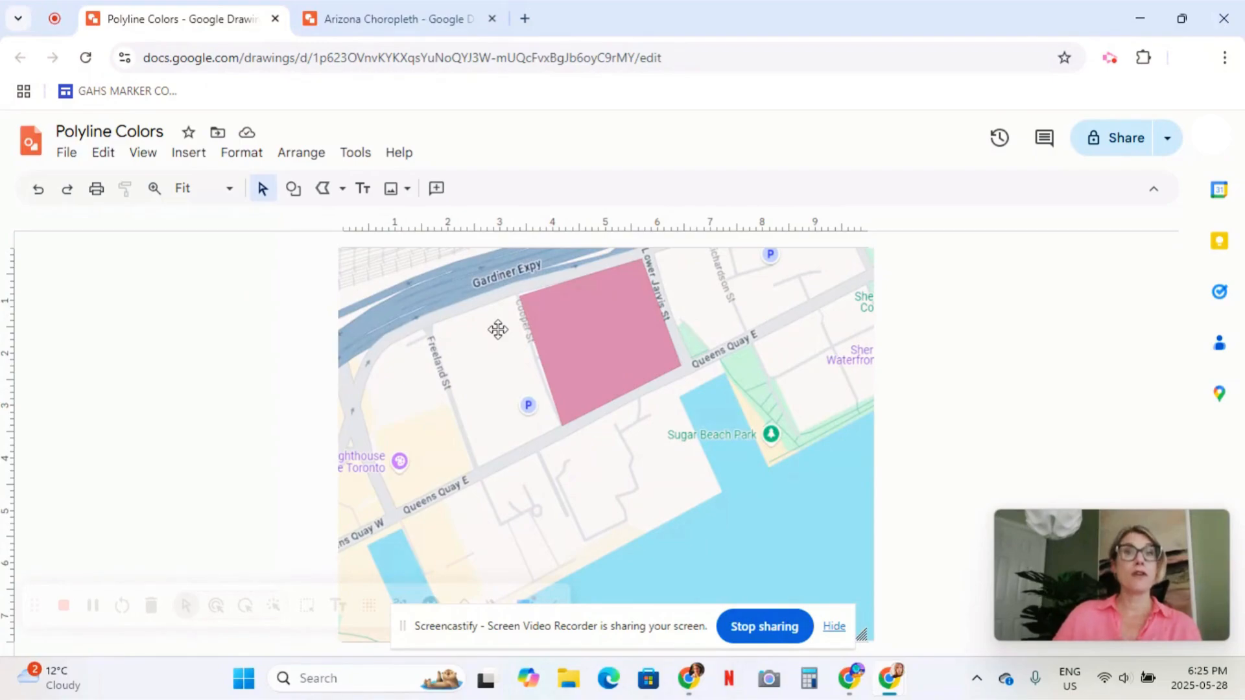
Draw a curve along the road beside Gardiner Expy, from the map's west edge near the Lighthouse label up to Lower Jarvis St
click(341, 188)
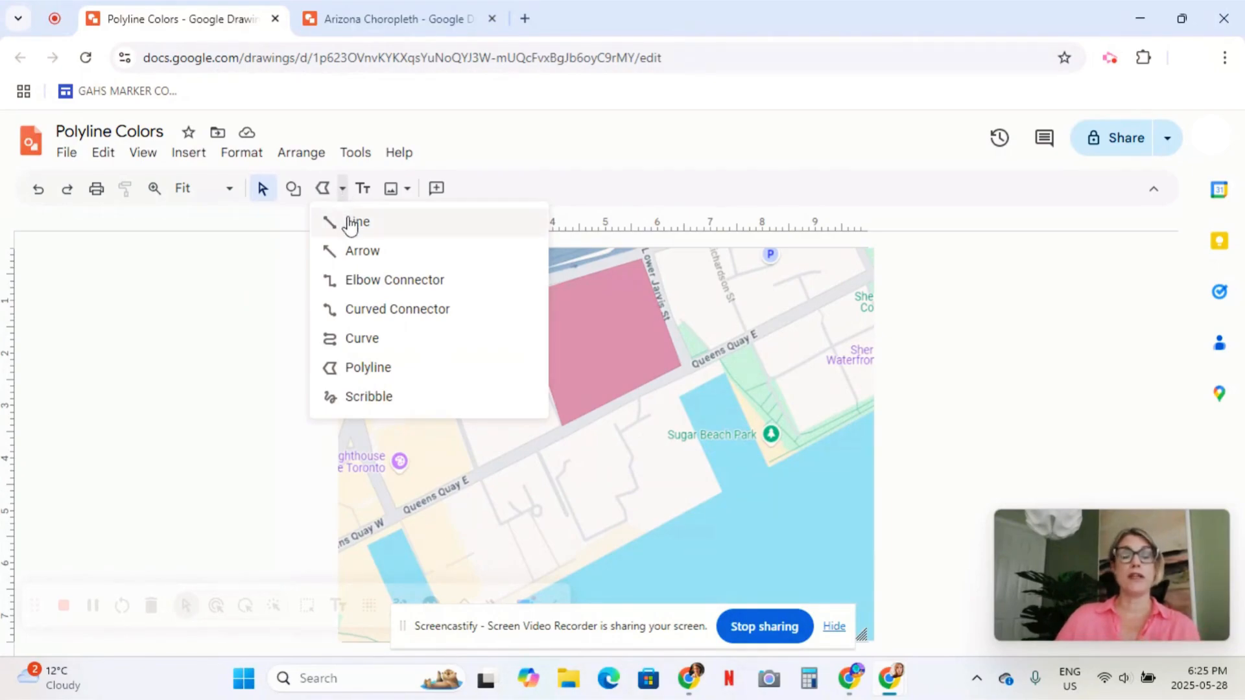
click(361, 338)
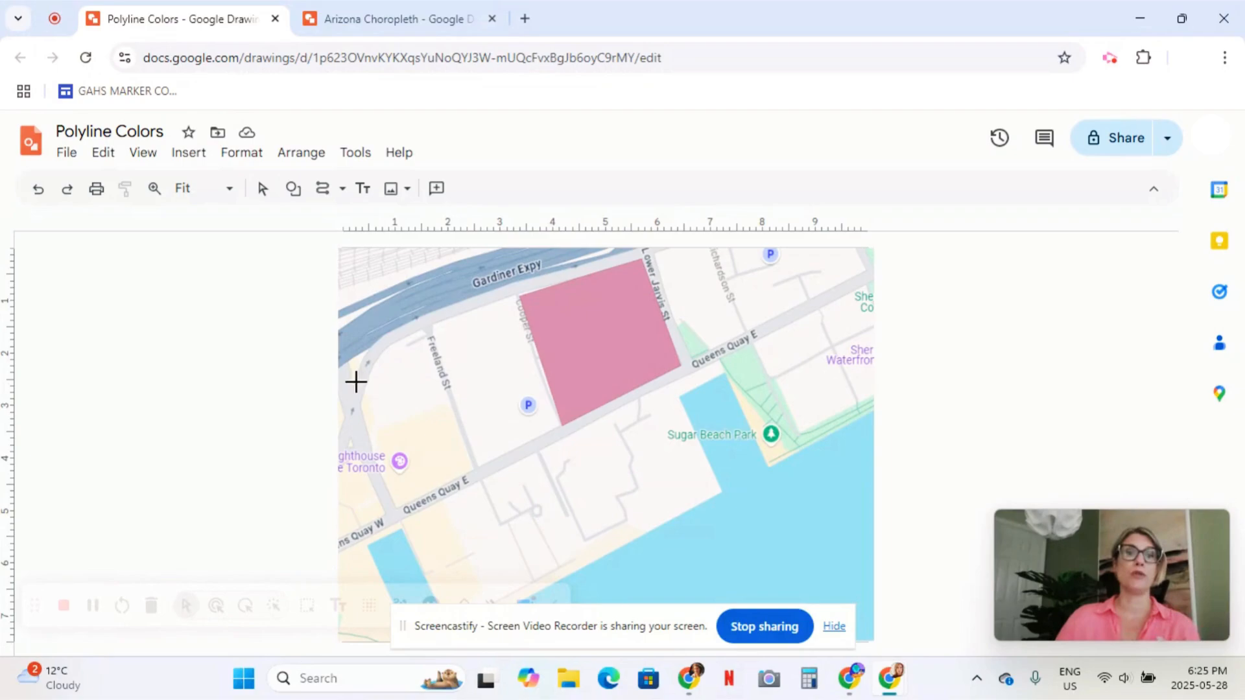
click(338, 450)
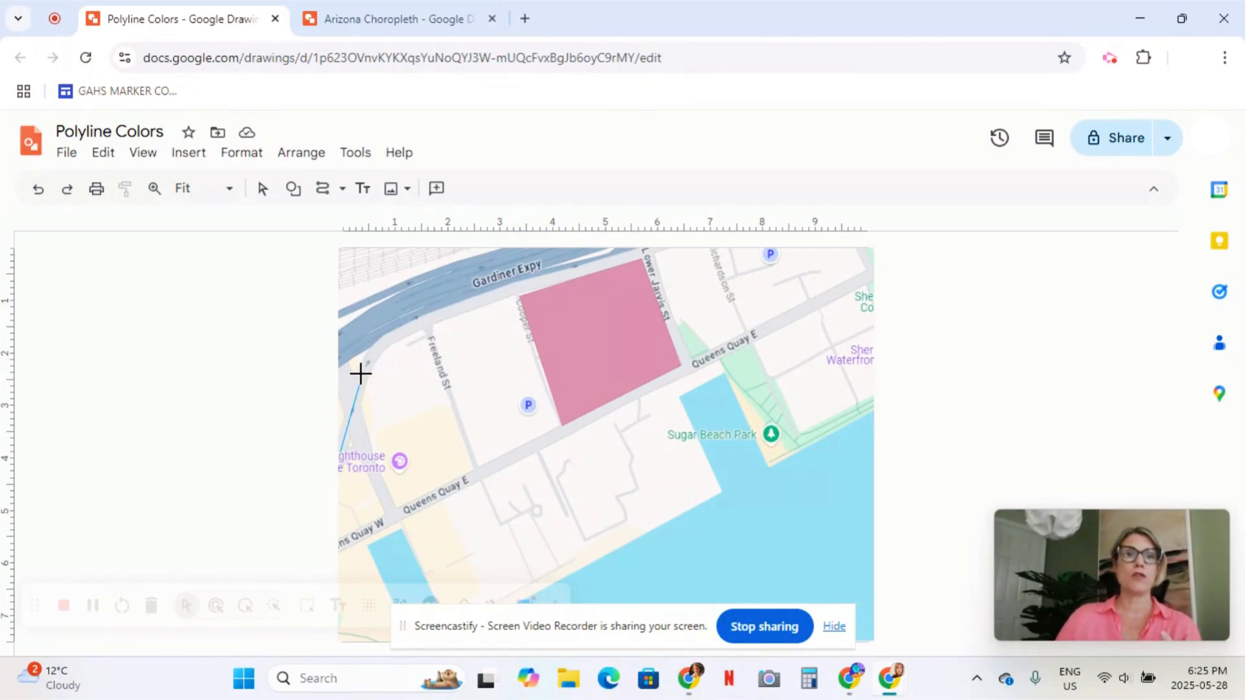
click(370, 350)
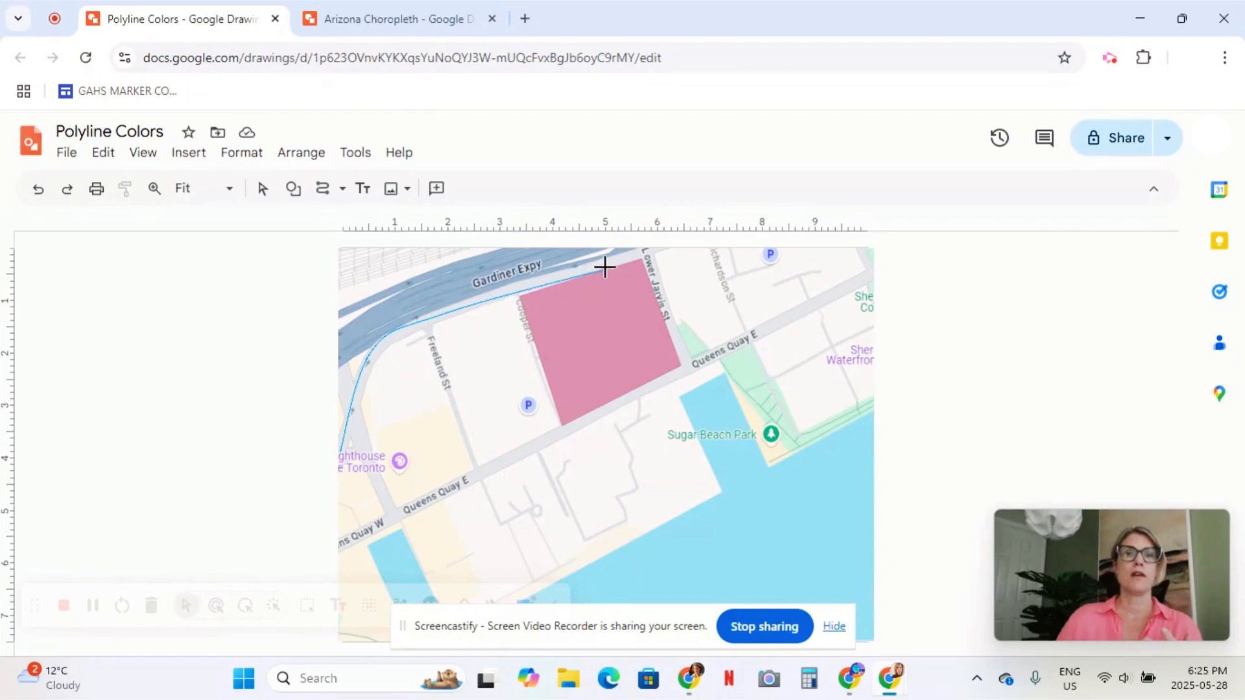
double_click(651, 242)
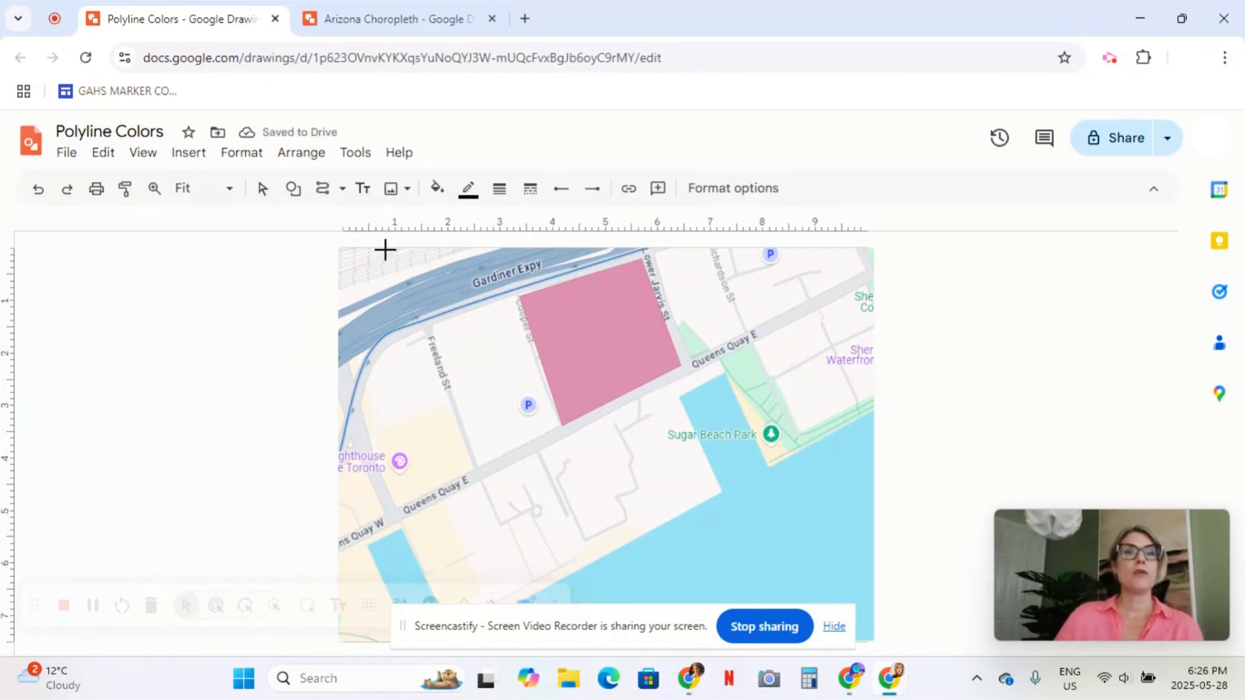
Set the curve's line weight to 12px and its color to red
click(500, 200)
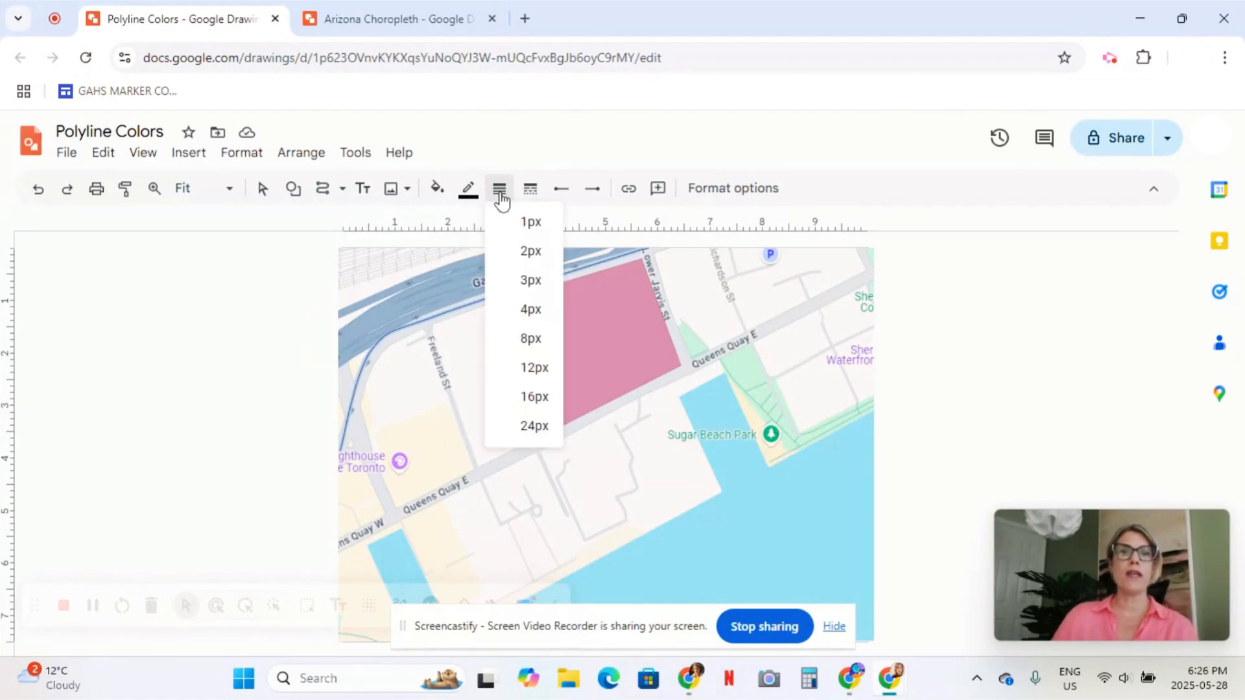
click(537, 310)
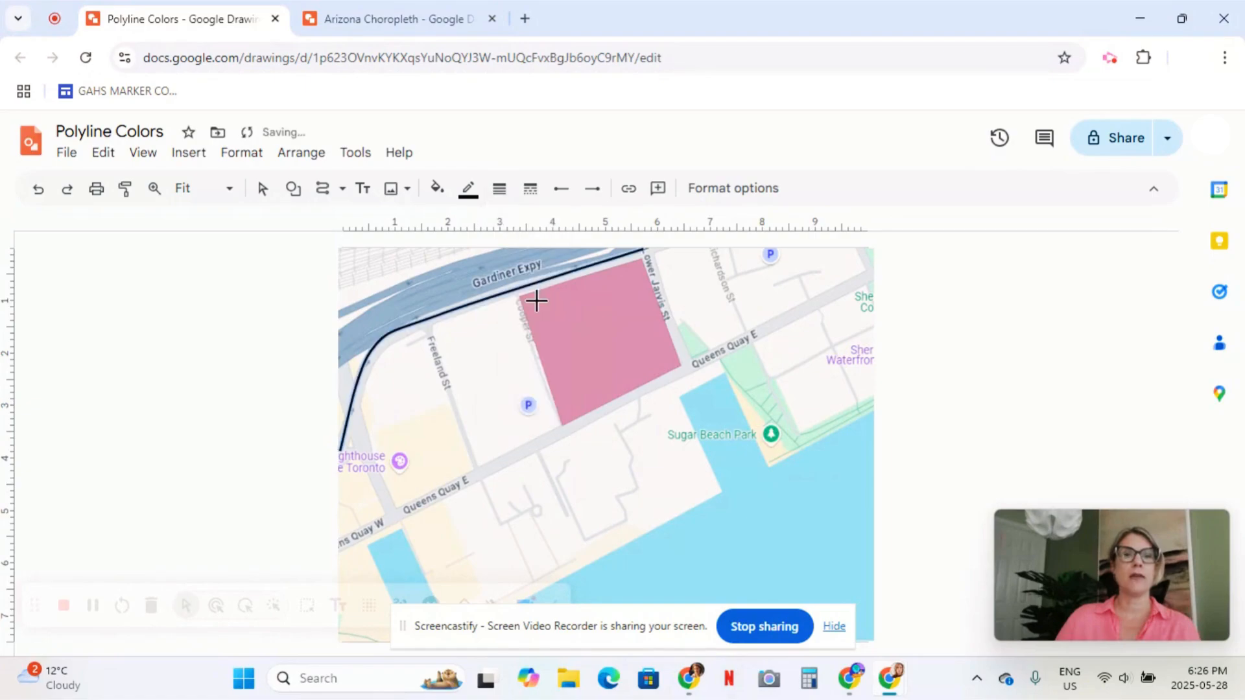
click(499, 191)
click(535, 368)
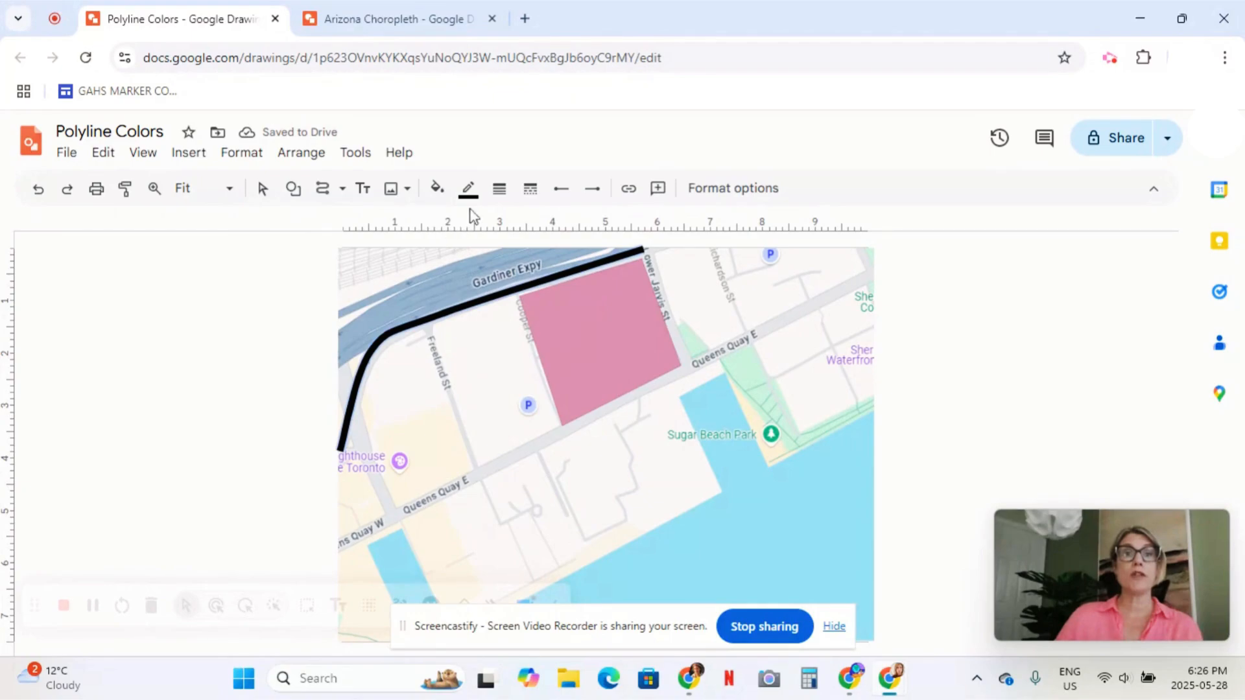
click(469, 188)
click(493, 304)
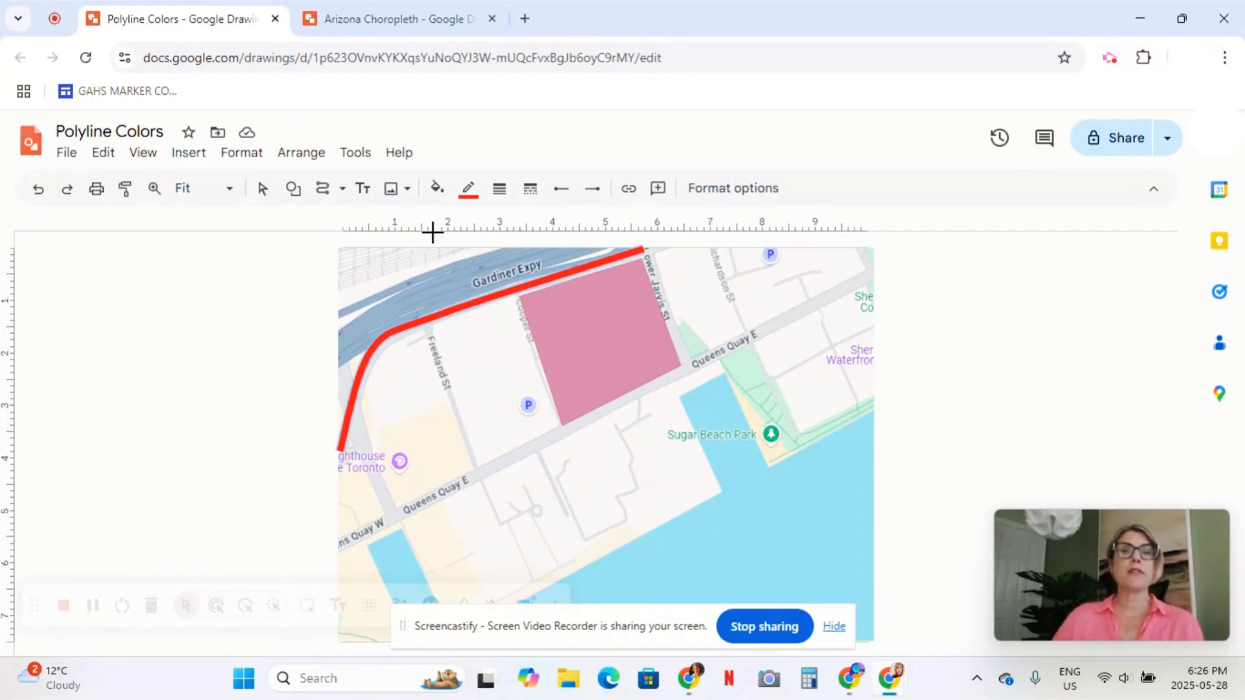
Trace the winding path south of Queens Quay E with a freehand scribble line, ending just below the street
click(342, 195)
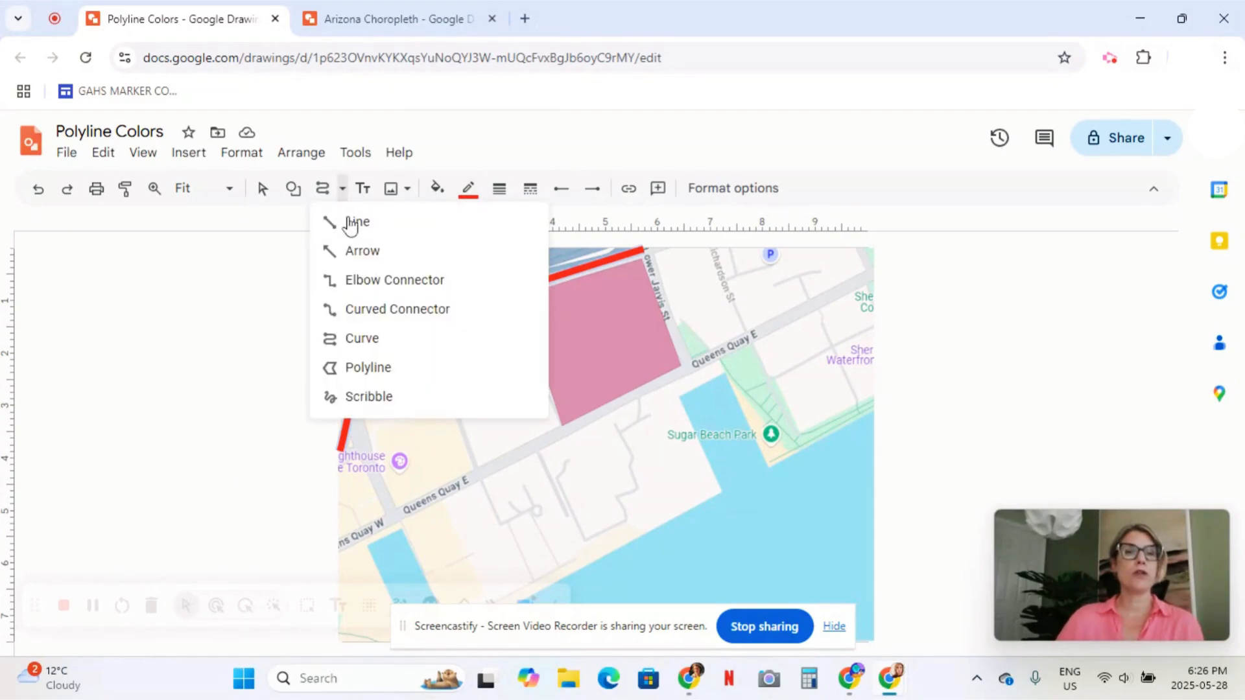
click(356, 397)
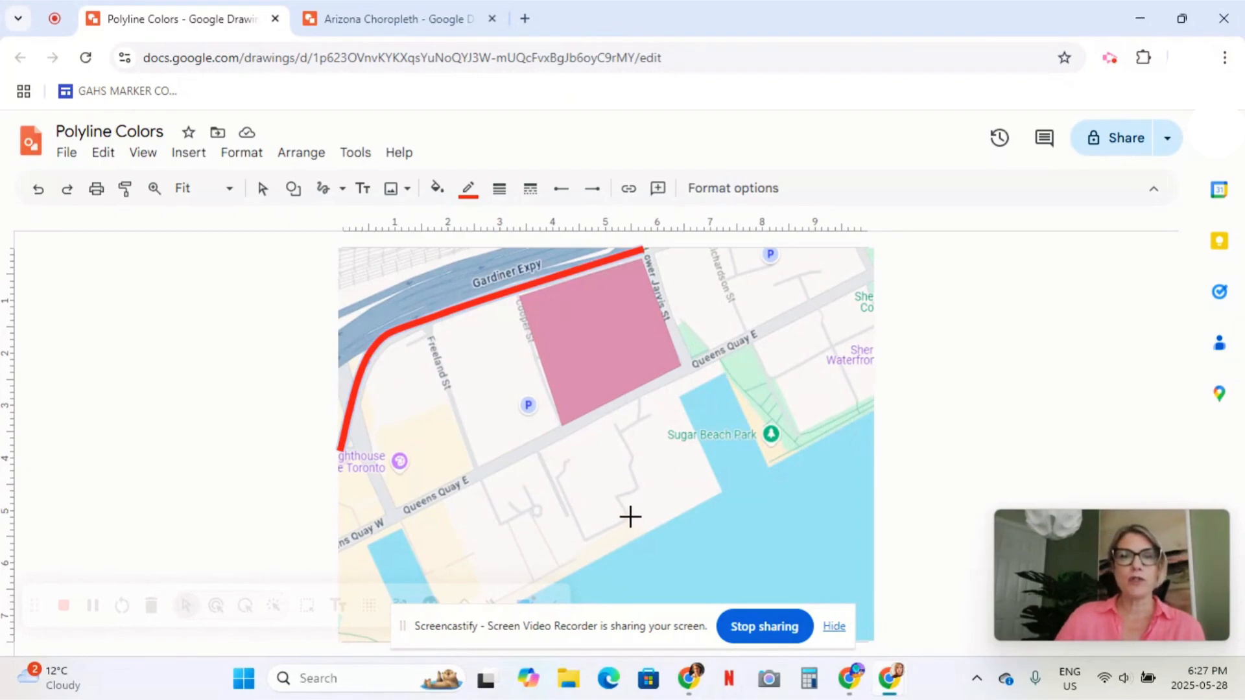
mouse_move(627, 516)
mouse_down()
mouse_move(634, 455)
mouse_move(622, 428)
mouse_move(638, 398)
mouse_up()
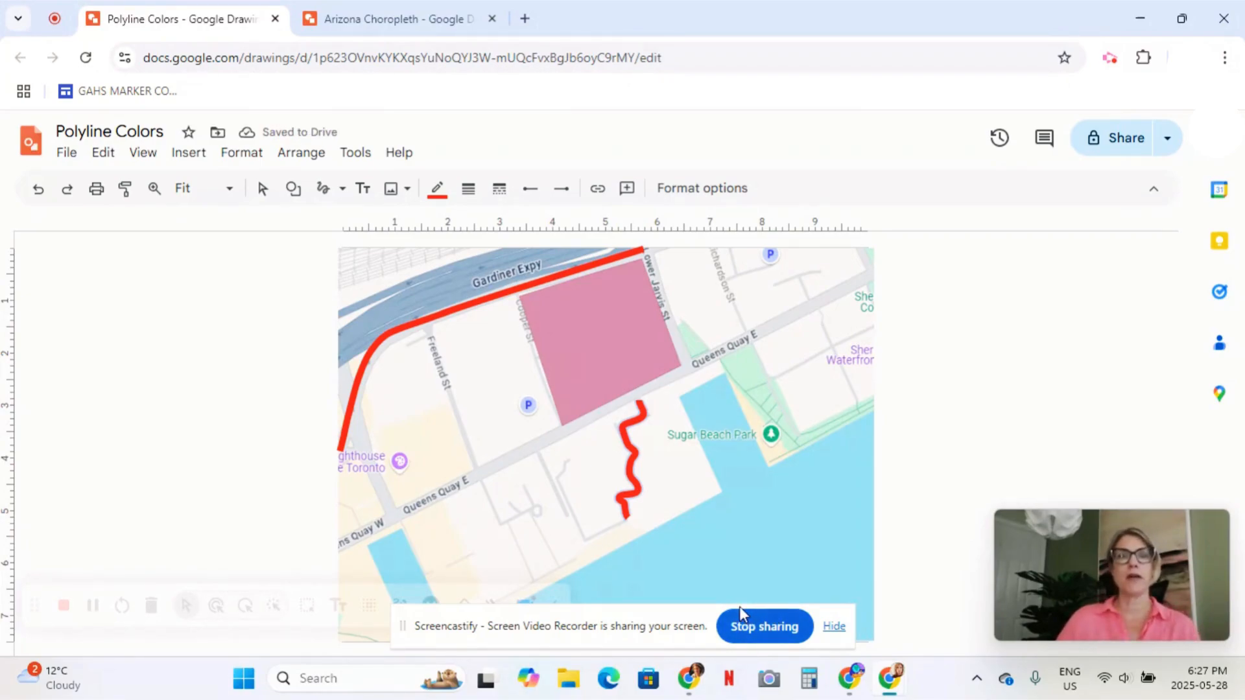
Set the scribble line's weight to 8px and its color to black
click(468, 190)
click(496, 339)
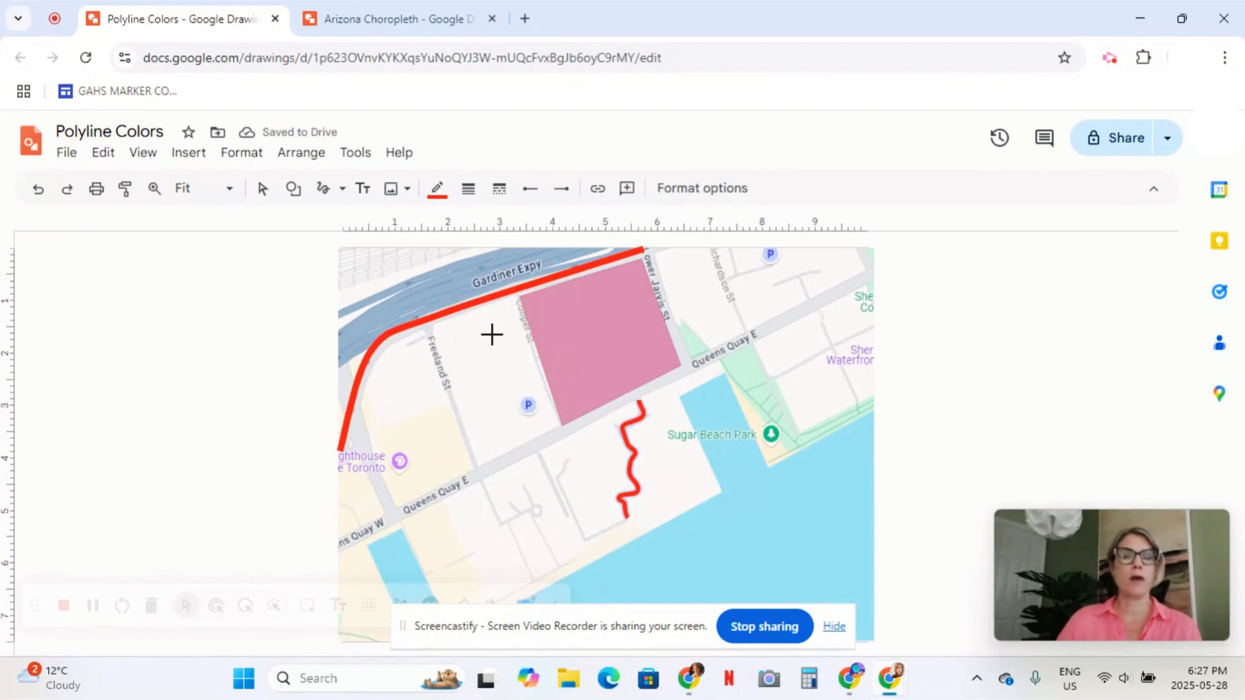
click(437, 190)
click(443, 284)
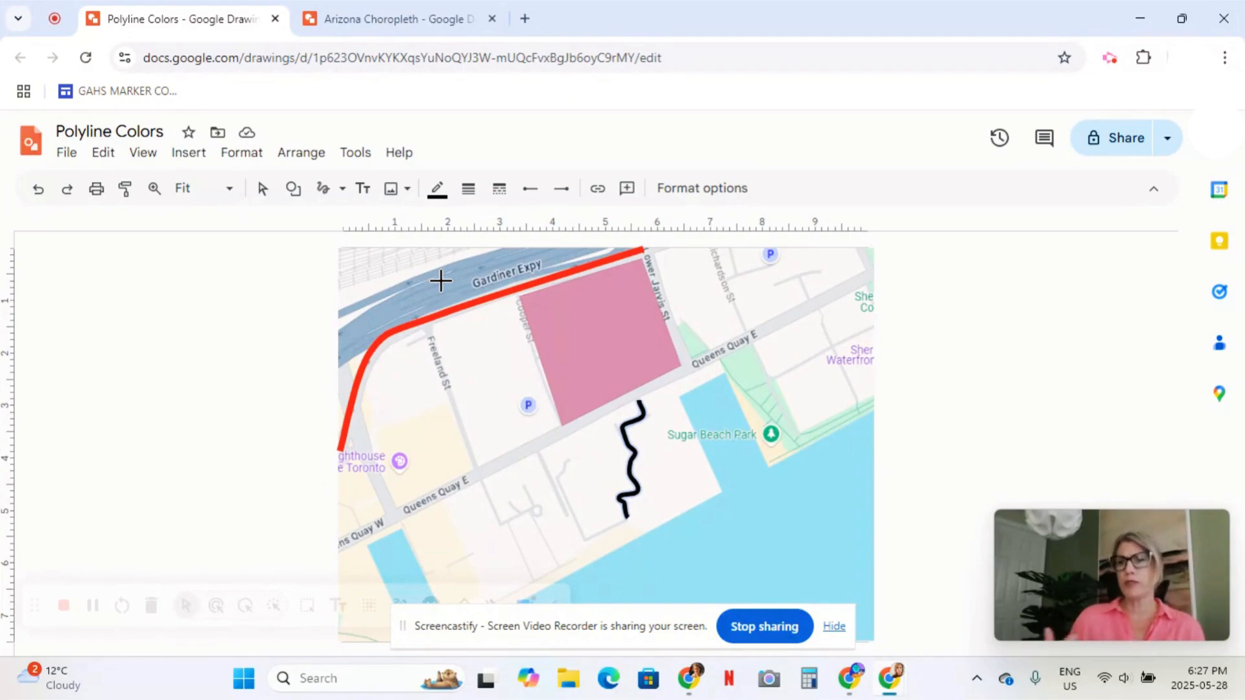
click(1109, 57)
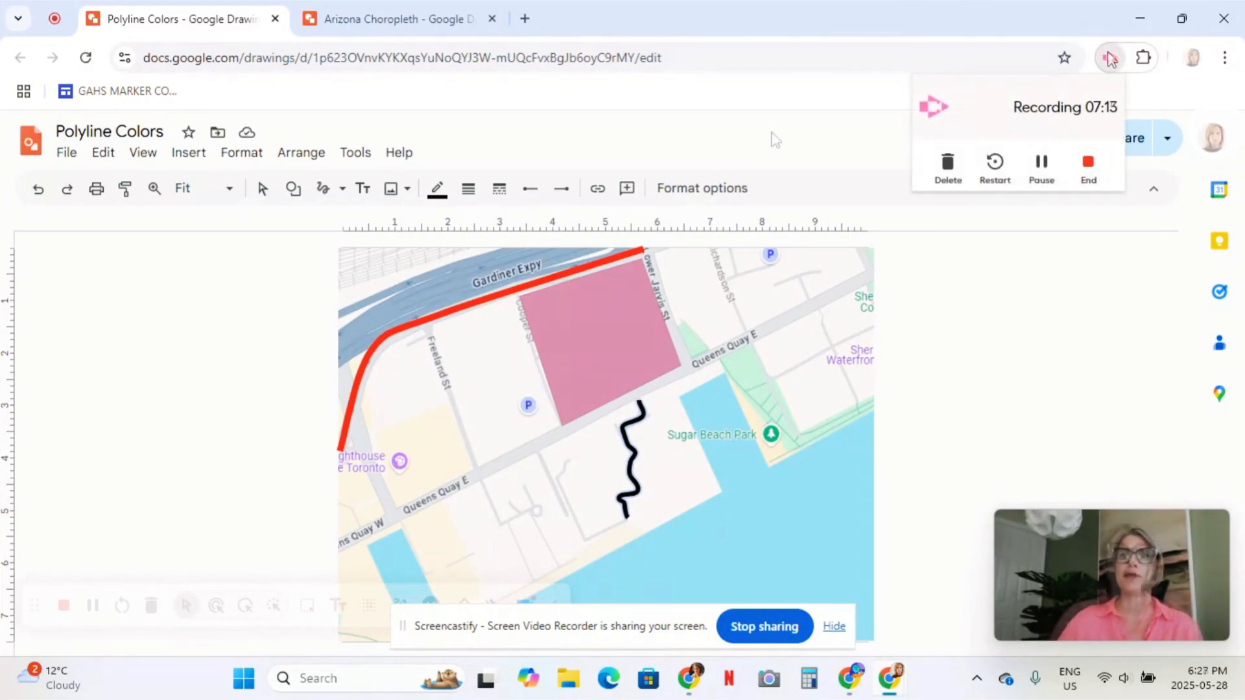
Switch to the Arizona Choropleth drawing
click(354, 26)
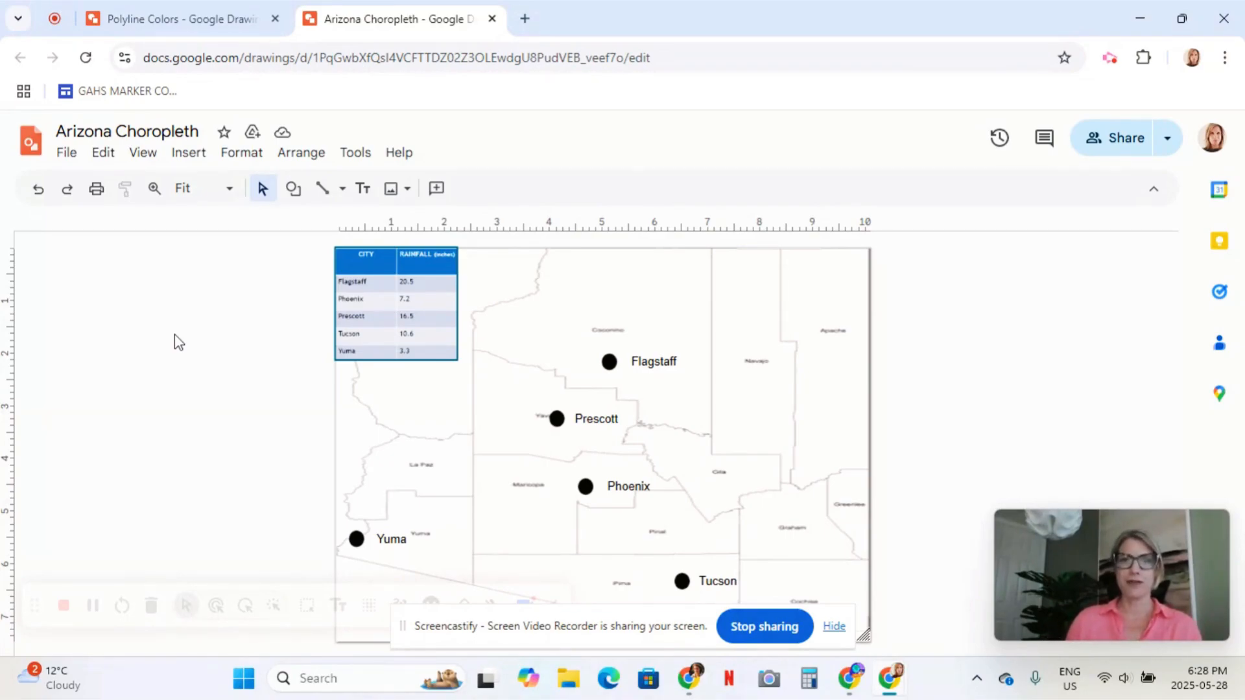
click(343, 189)
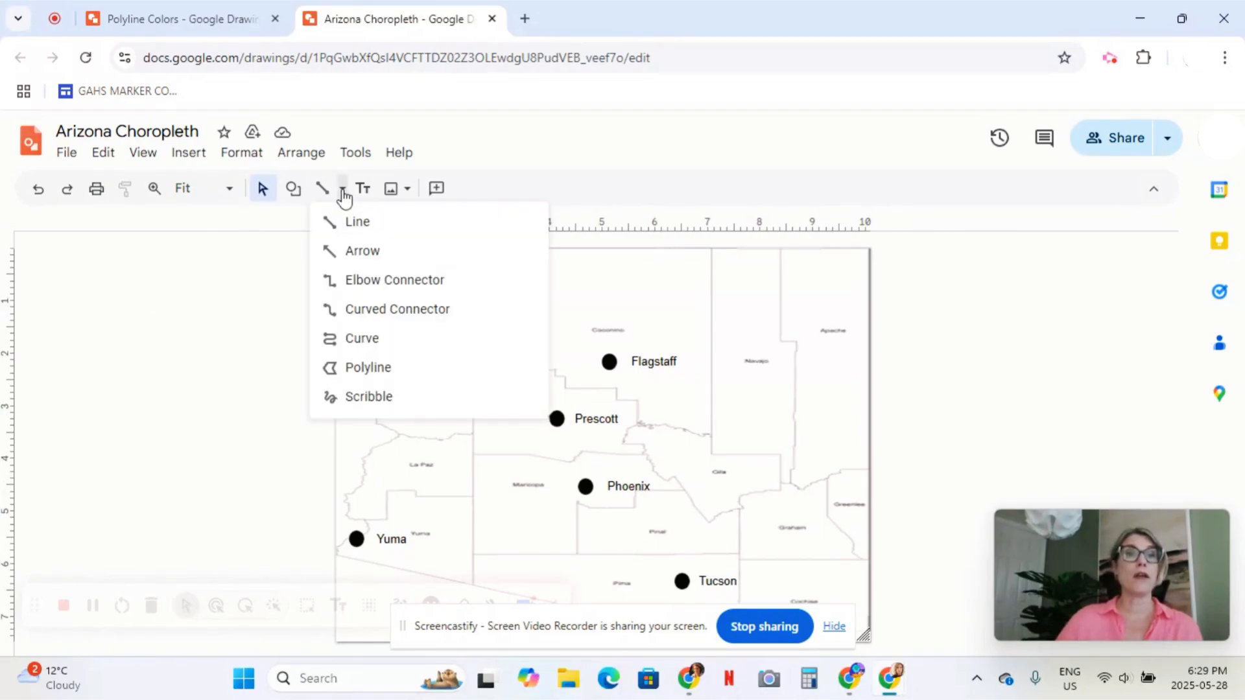
click(358, 368)
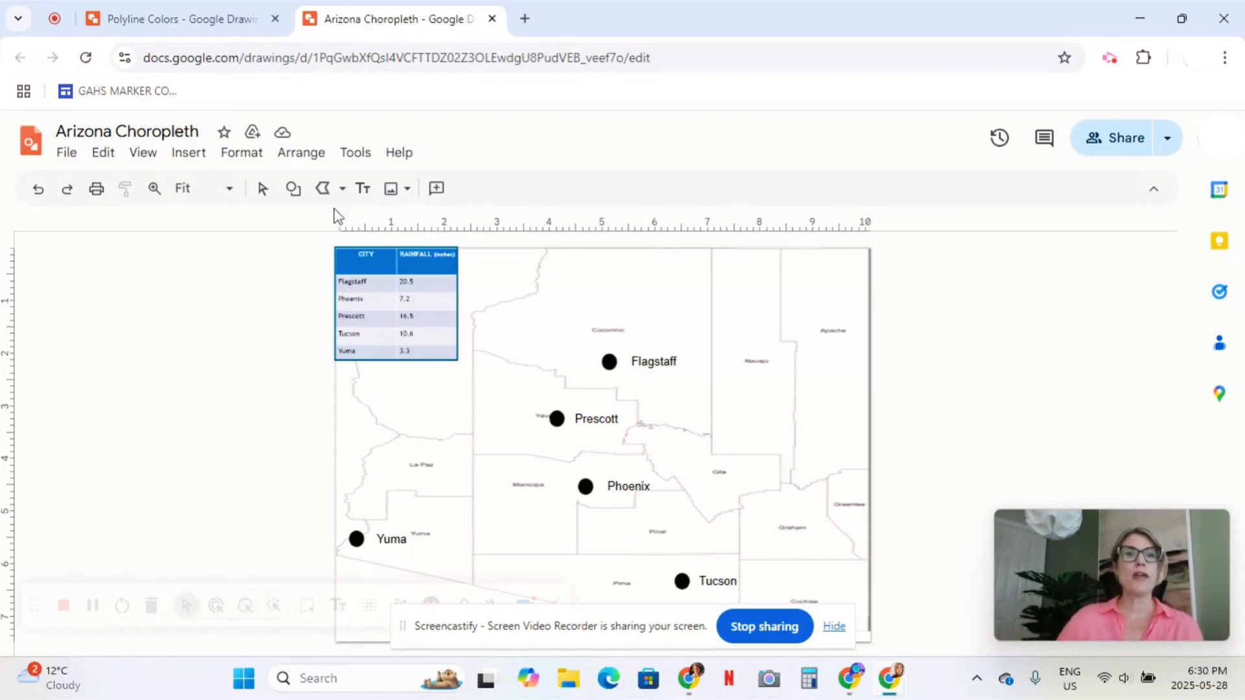
click(475, 458)
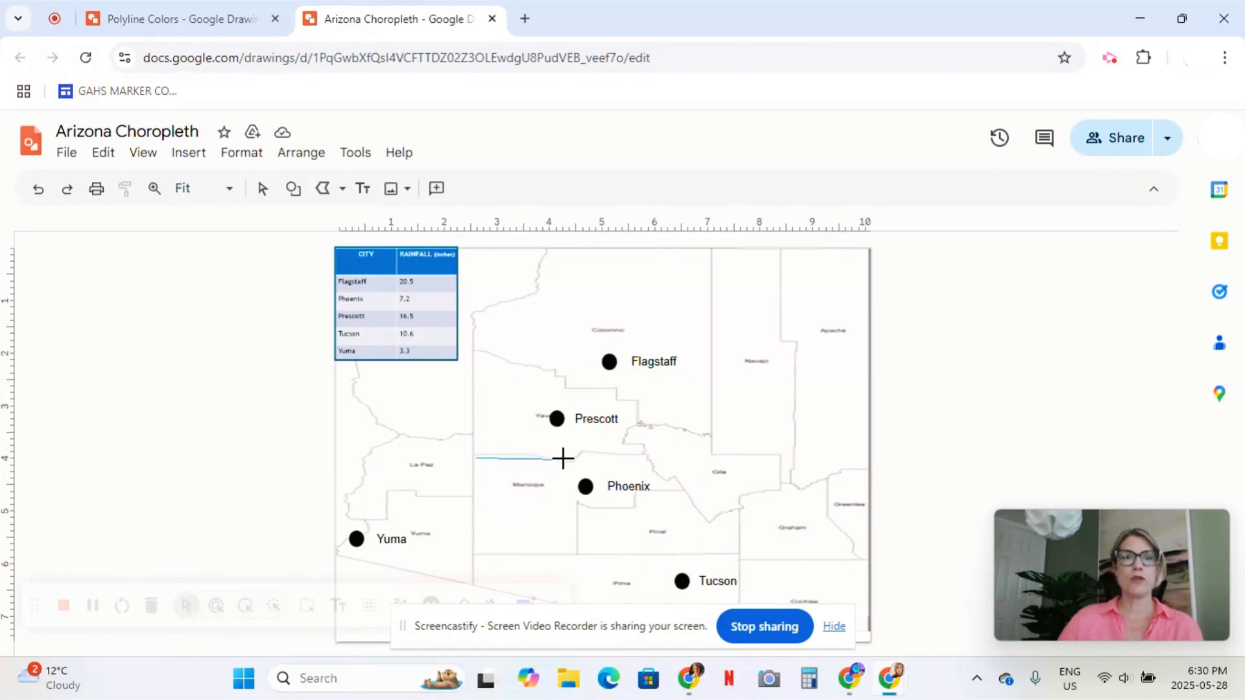
click(526, 455)
click(573, 463)
click(581, 451)
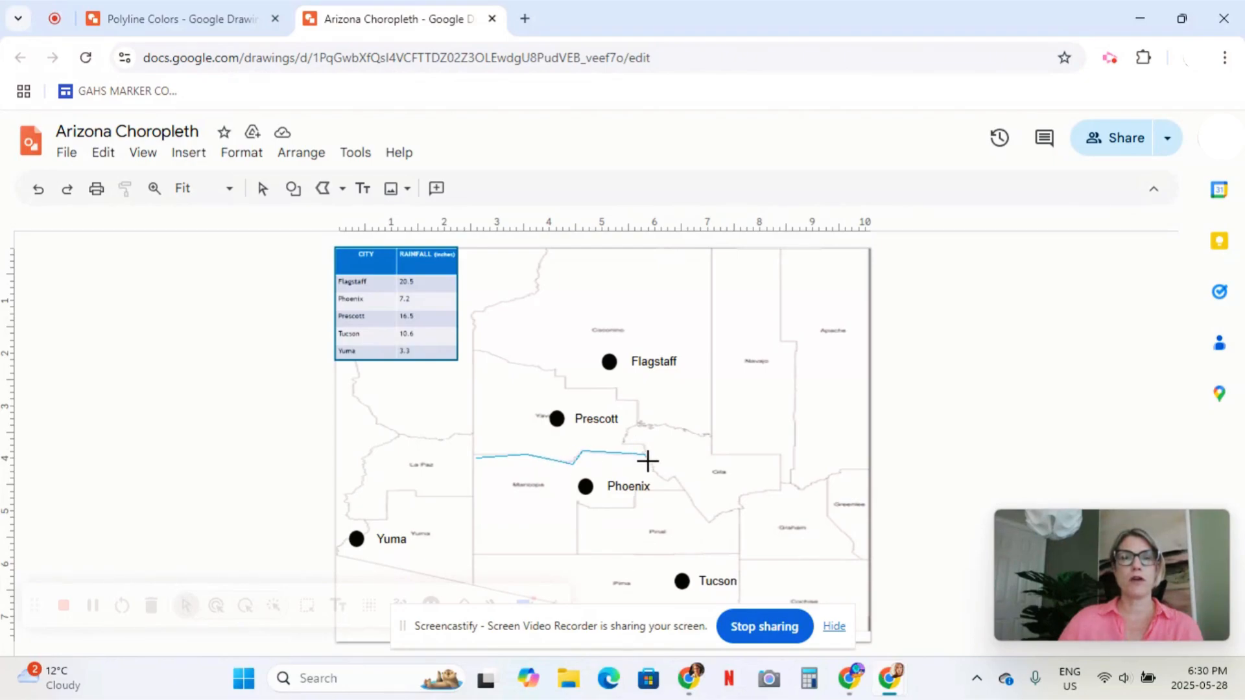
double_click(644, 454)
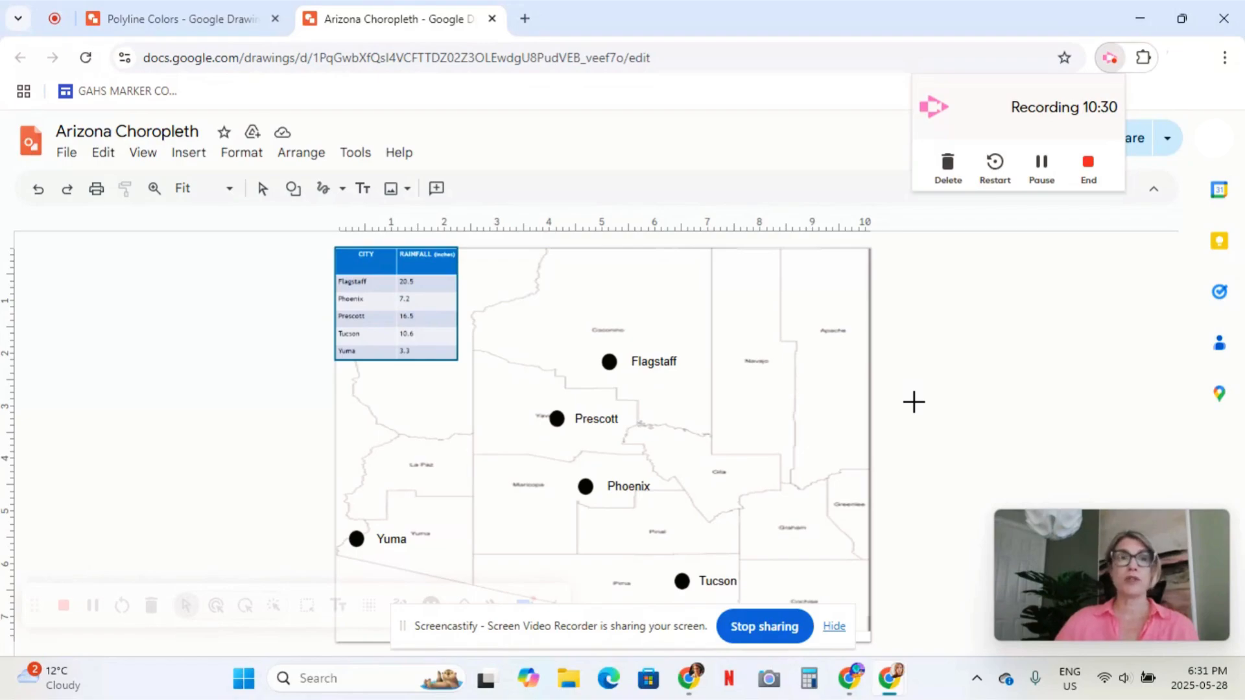
Draw a closed polyline around the western block of Maricopa County, from its north border down to the Pima border
click(343, 188)
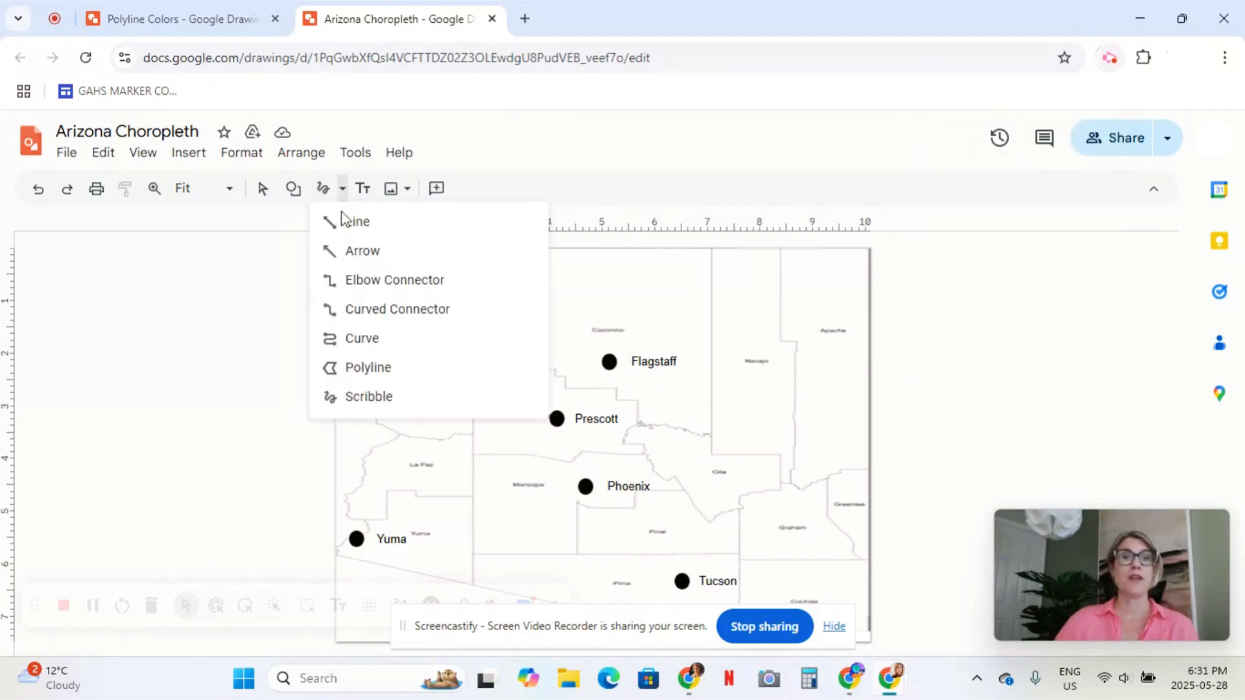
click(376, 368)
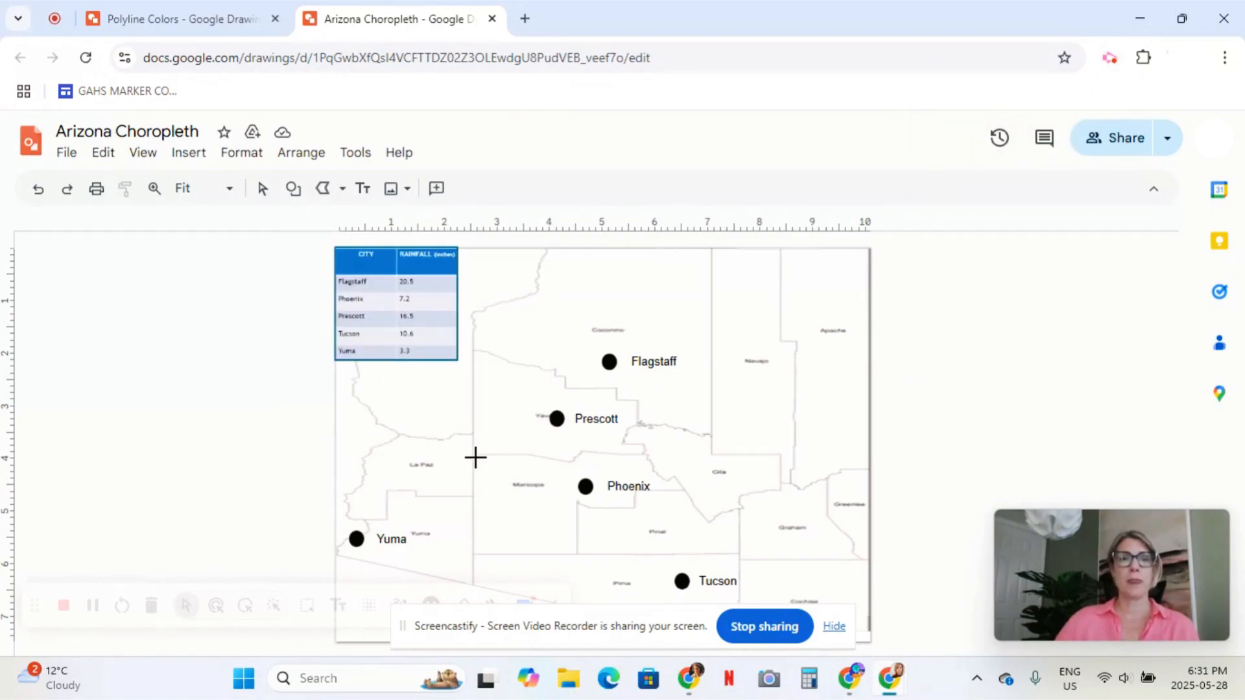
click(476, 454)
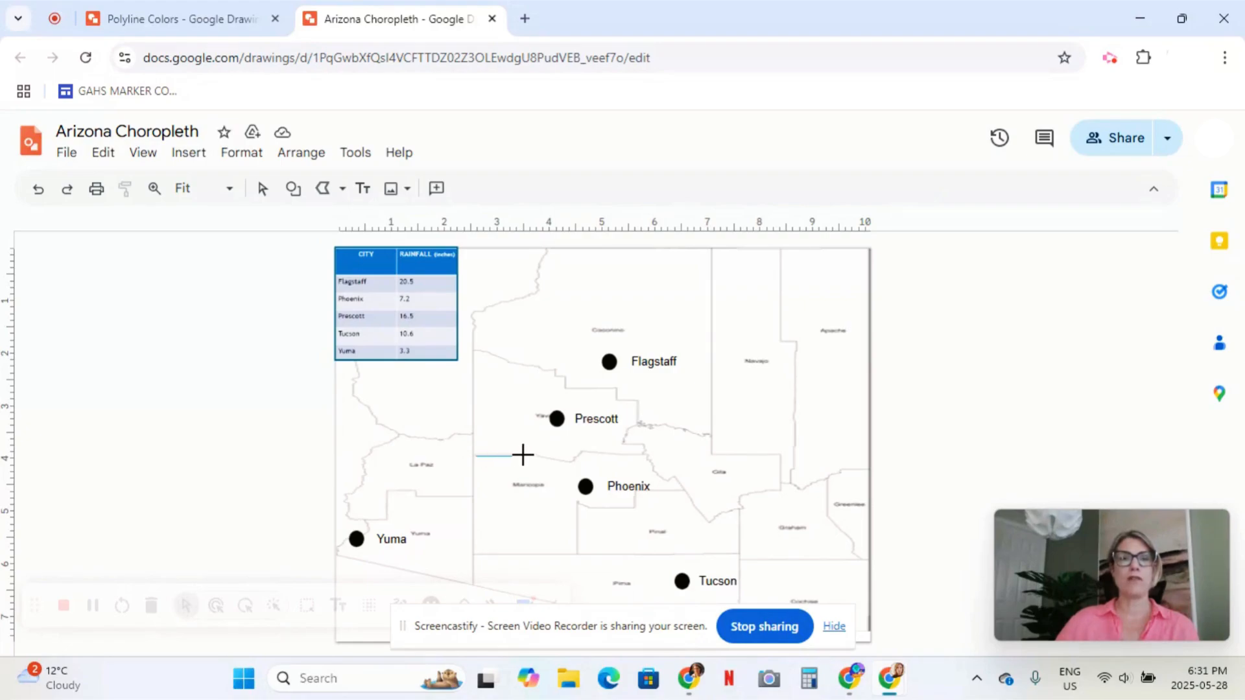
click(572, 463)
click(576, 502)
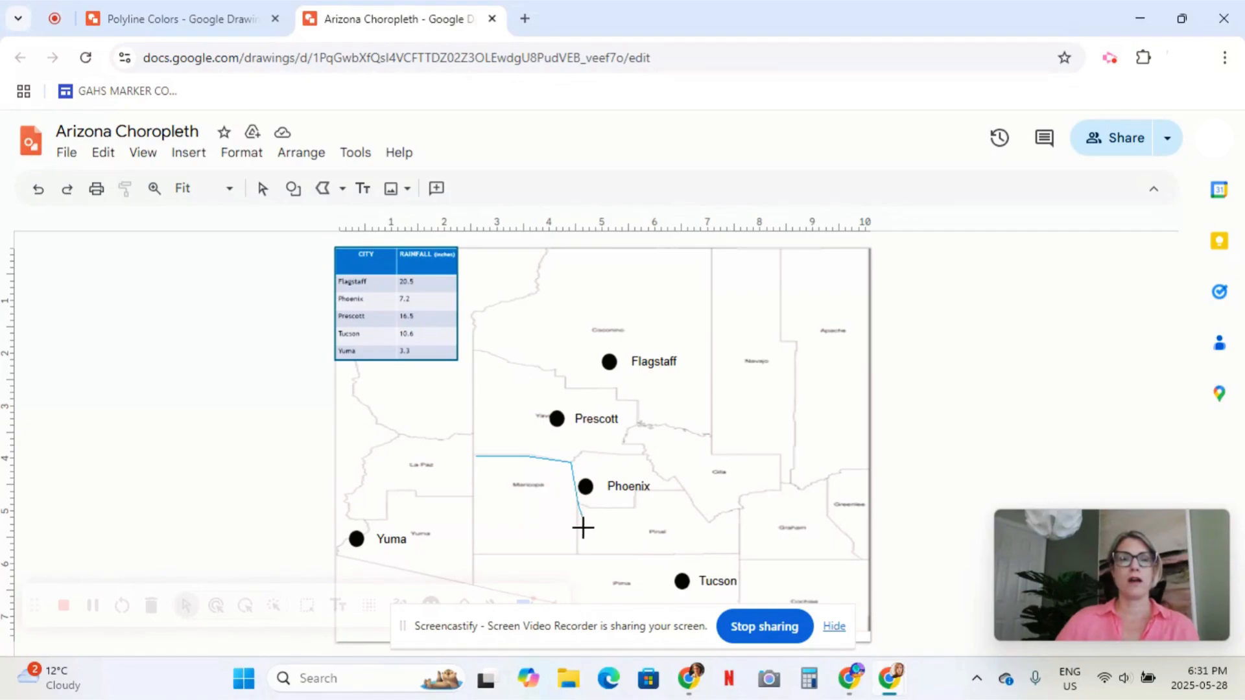
click(576, 555)
click(472, 556)
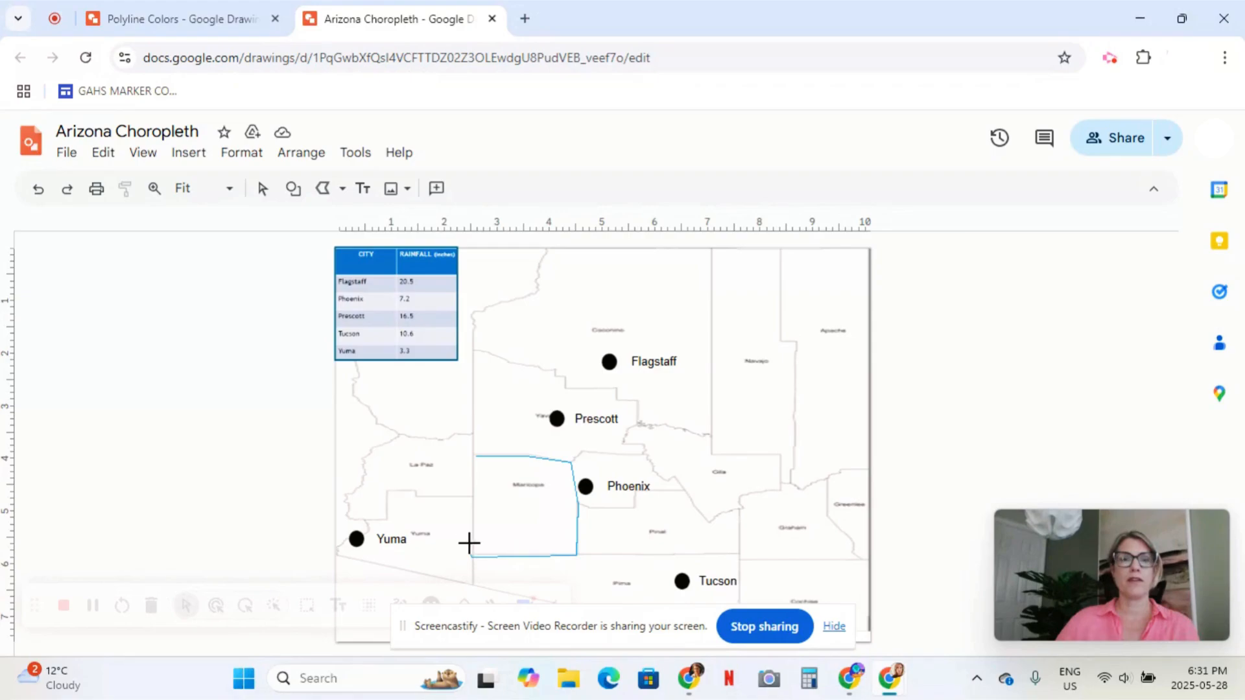
click(475, 457)
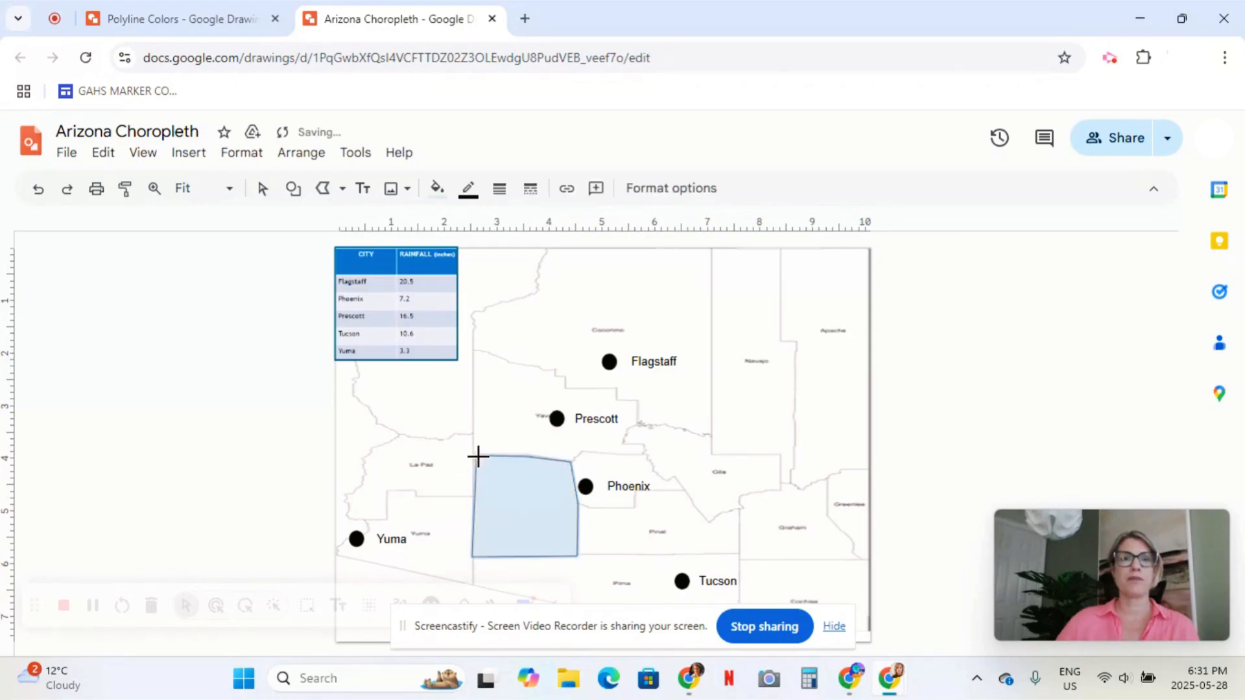
Fill the Maricopa polyline shape with light blue and set its border to a matching light blue
click(435, 189)
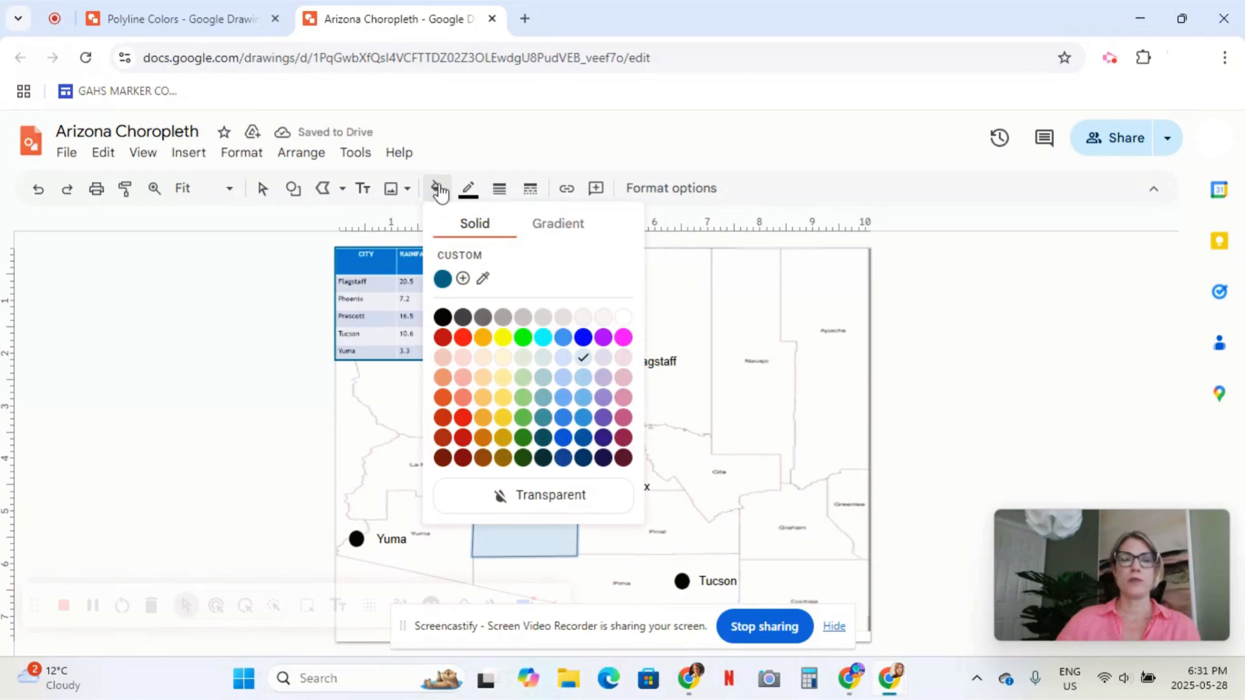
click(583, 398)
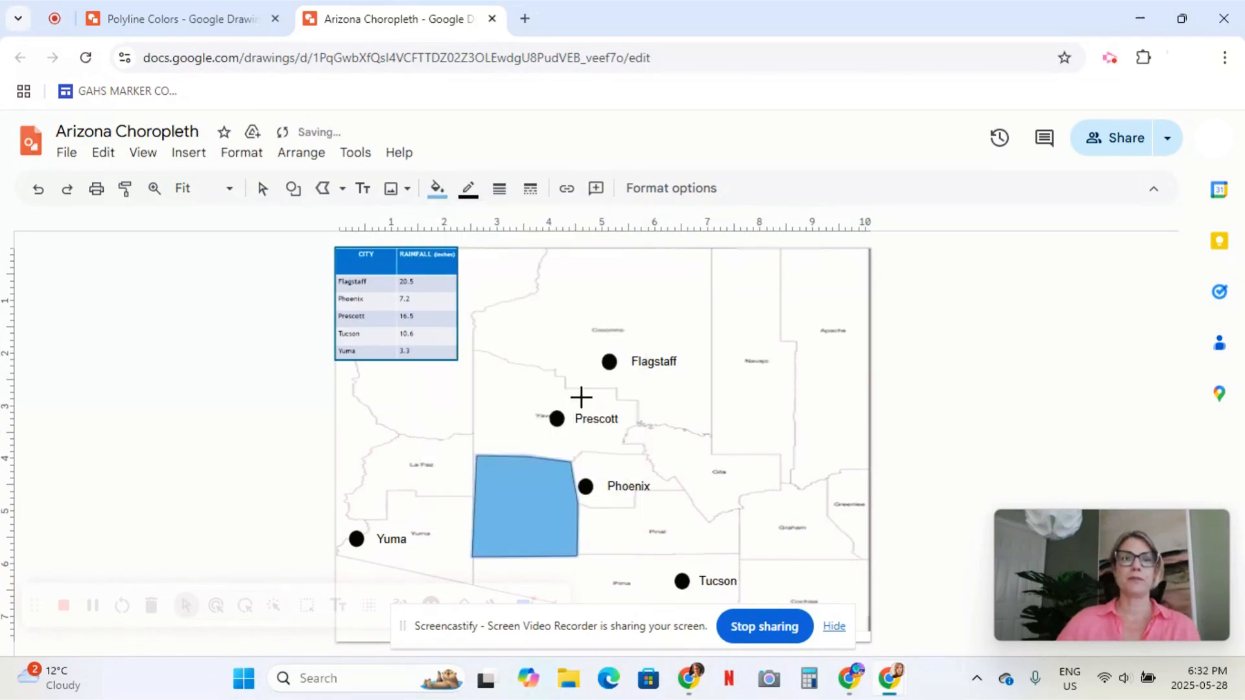
click(468, 189)
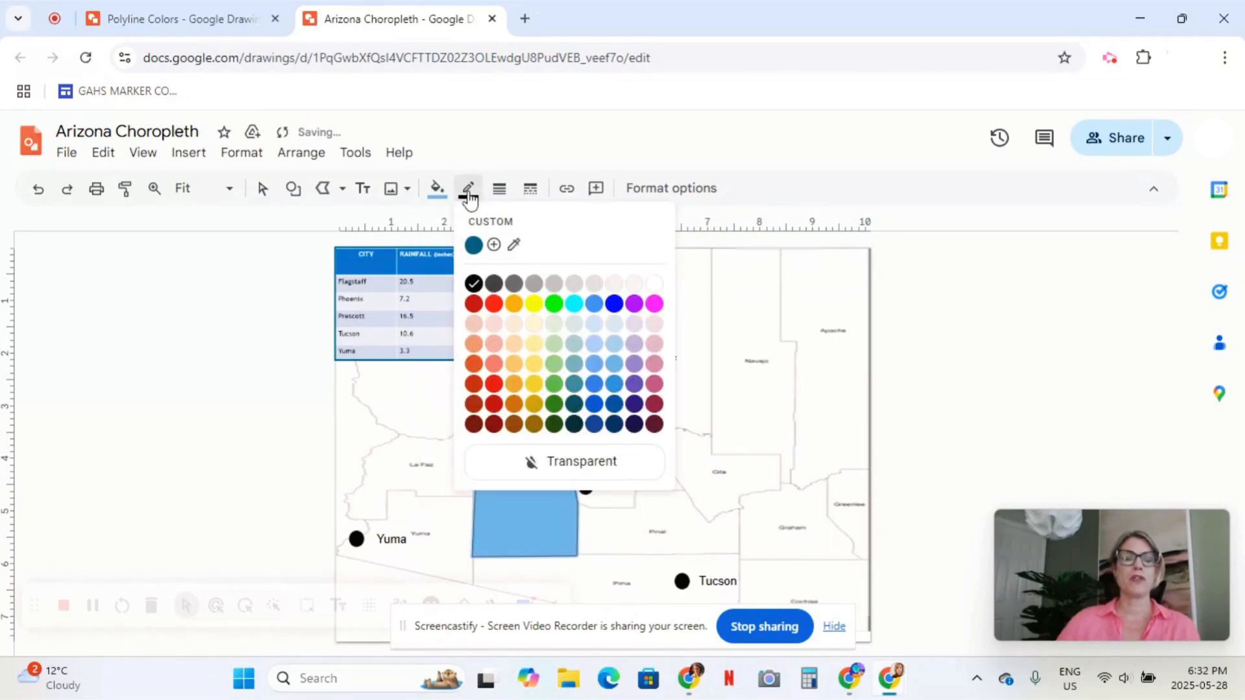
click(595, 366)
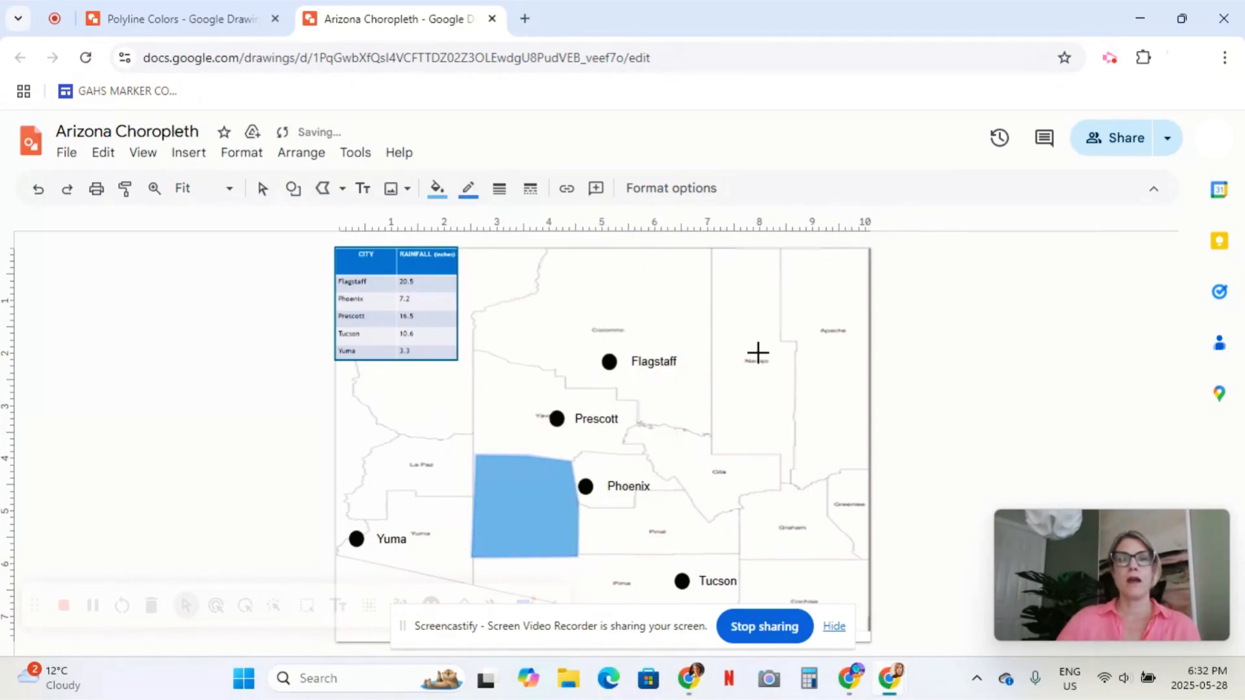
Draw a second closed polyline around the Phoenix section of Maricopa County, adjoining the blue block
click(573, 463)
click(582, 453)
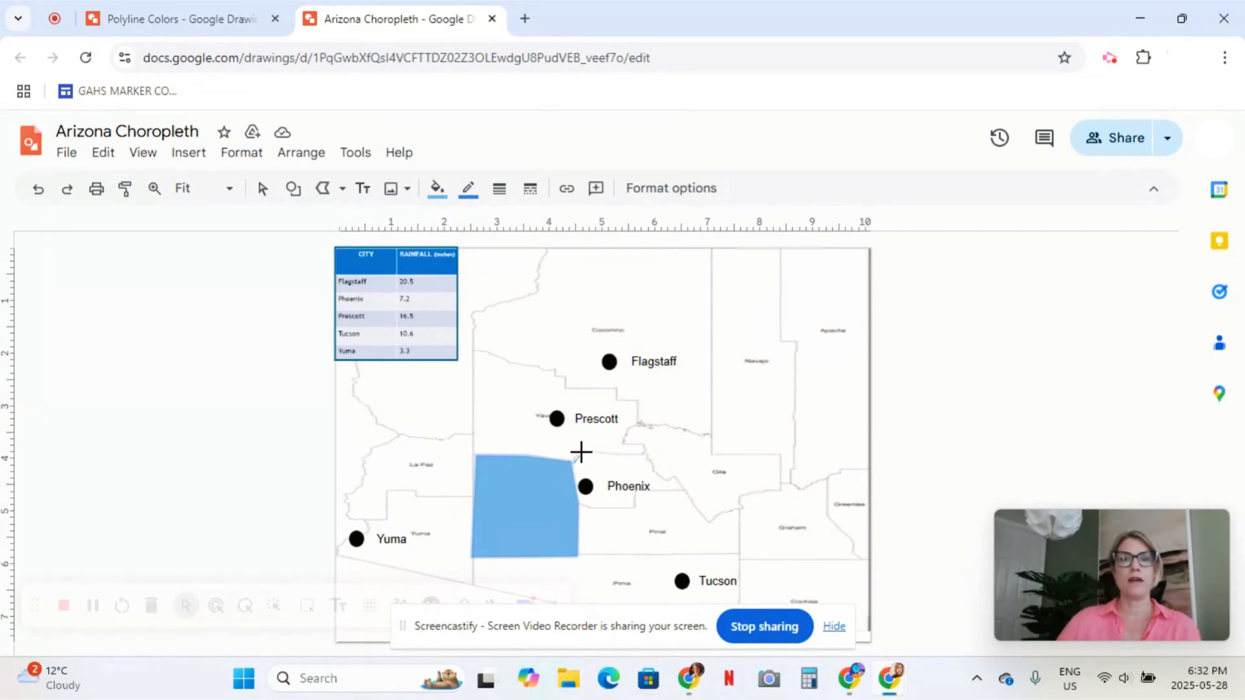
click(649, 455)
click(634, 509)
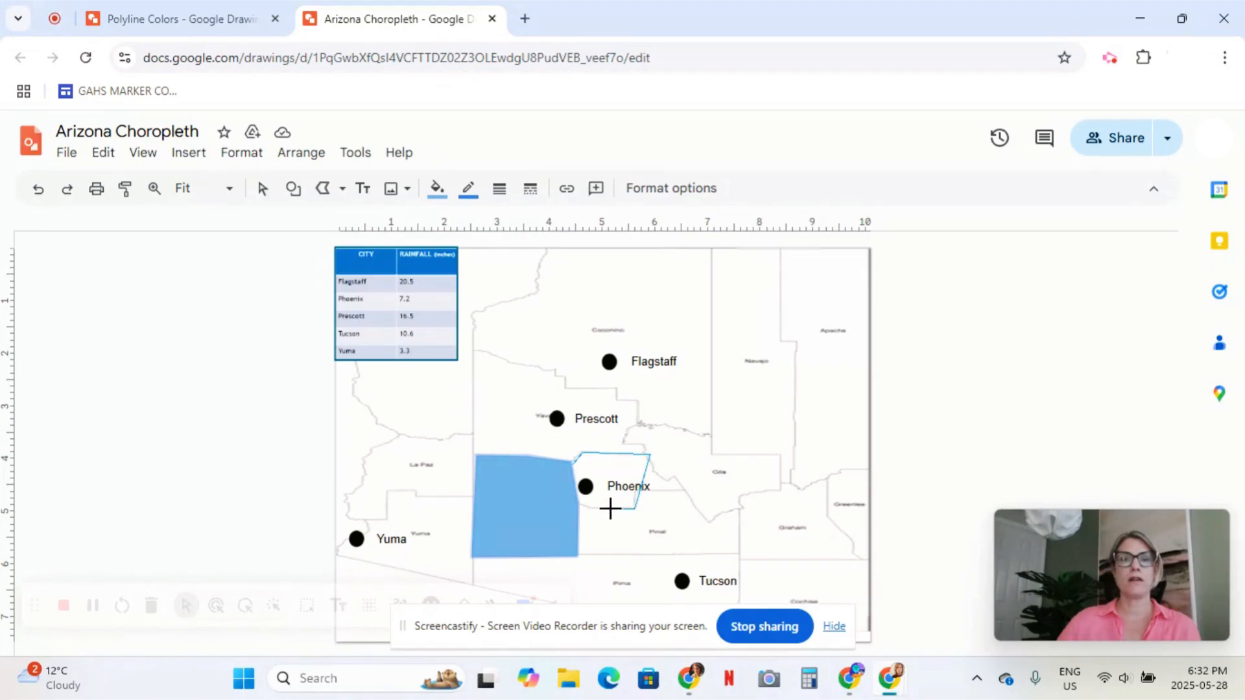
click(589, 508)
click(569, 462)
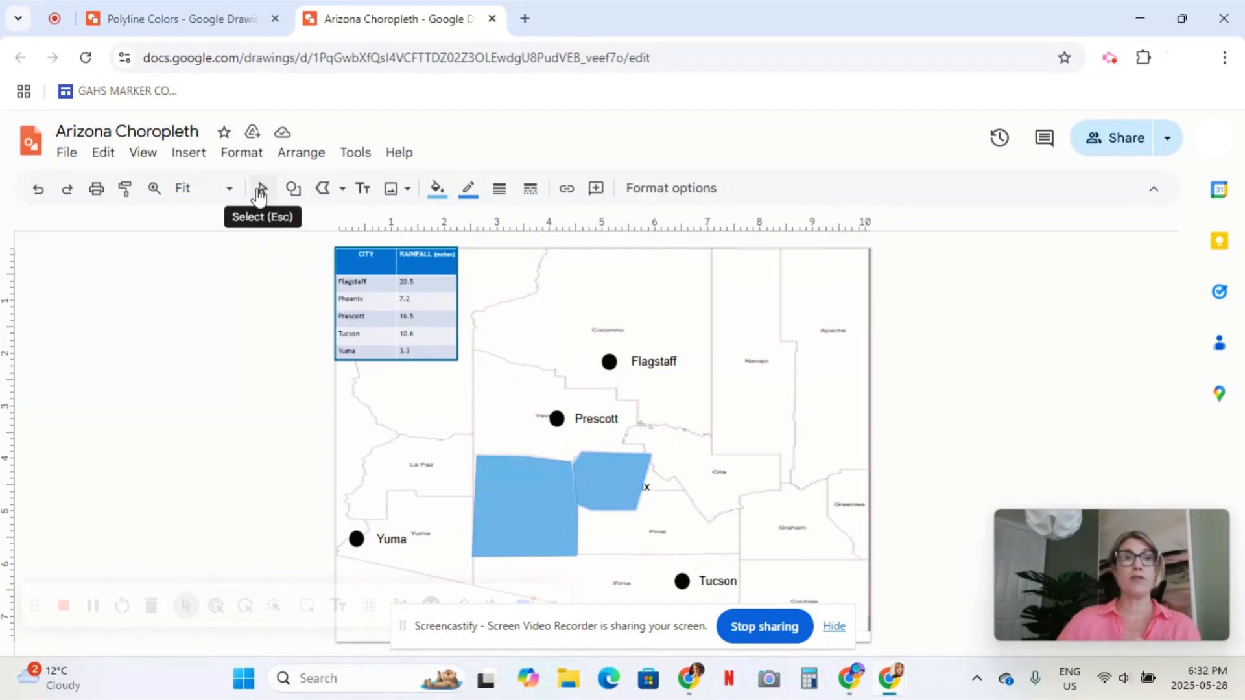
Nudge the Phoenix shape slightly west to overlap the blue block and set its border color to light blue
click(263, 194)
drag(594, 477, 589, 477)
click(243, 371)
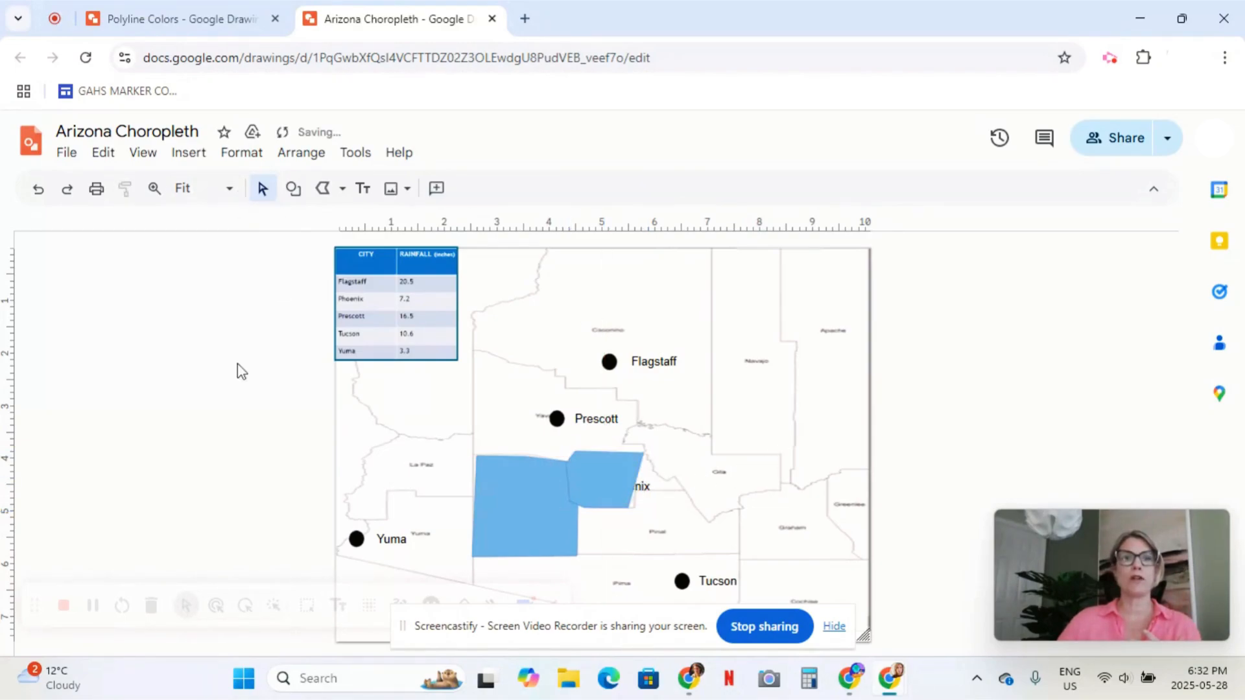
click(578, 481)
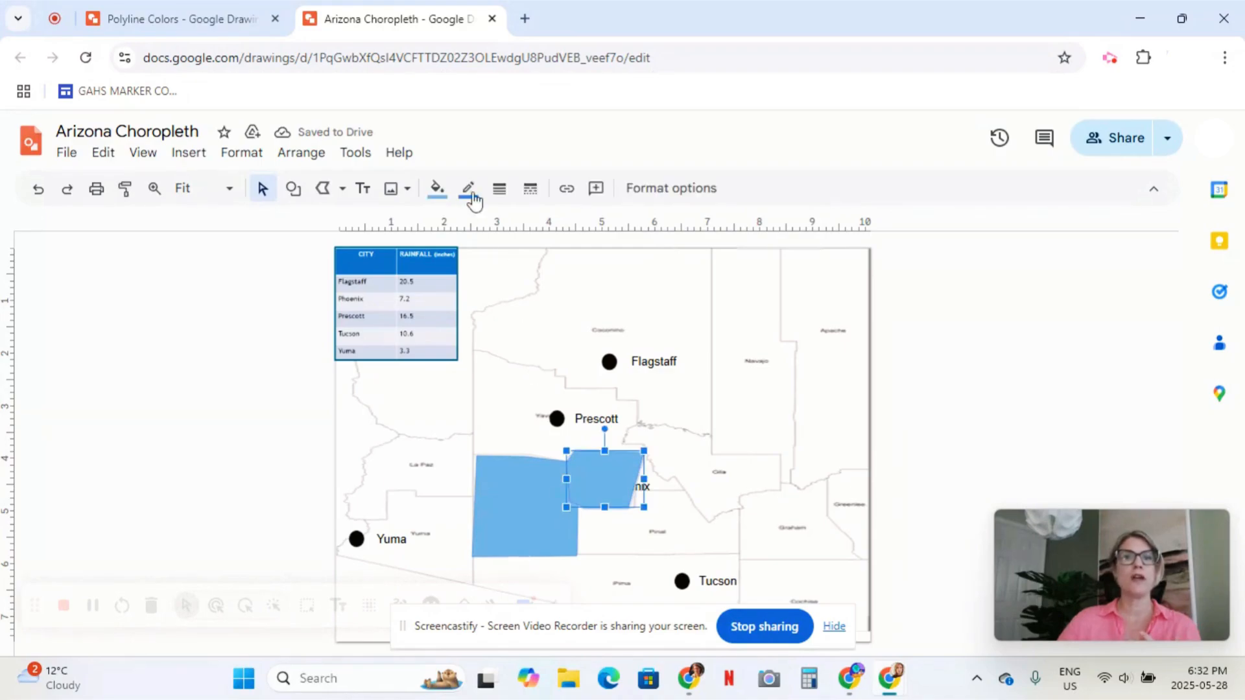
click(468, 188)
click(594, 373)
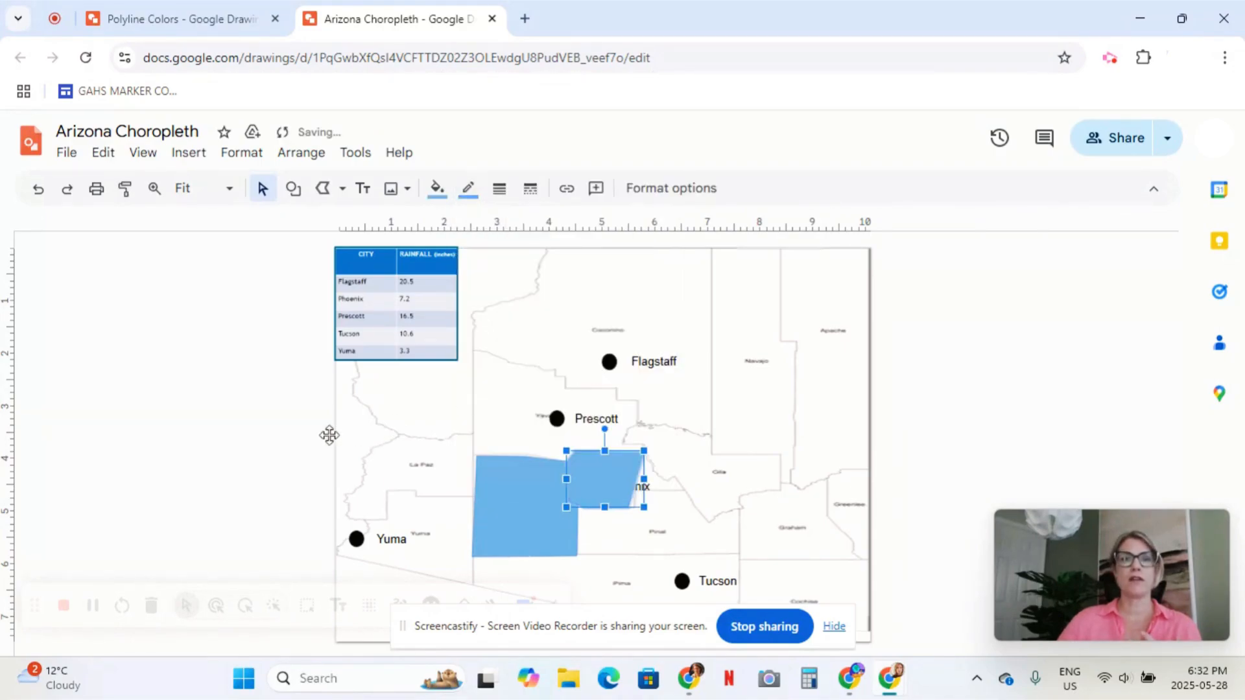
click(319, 439)
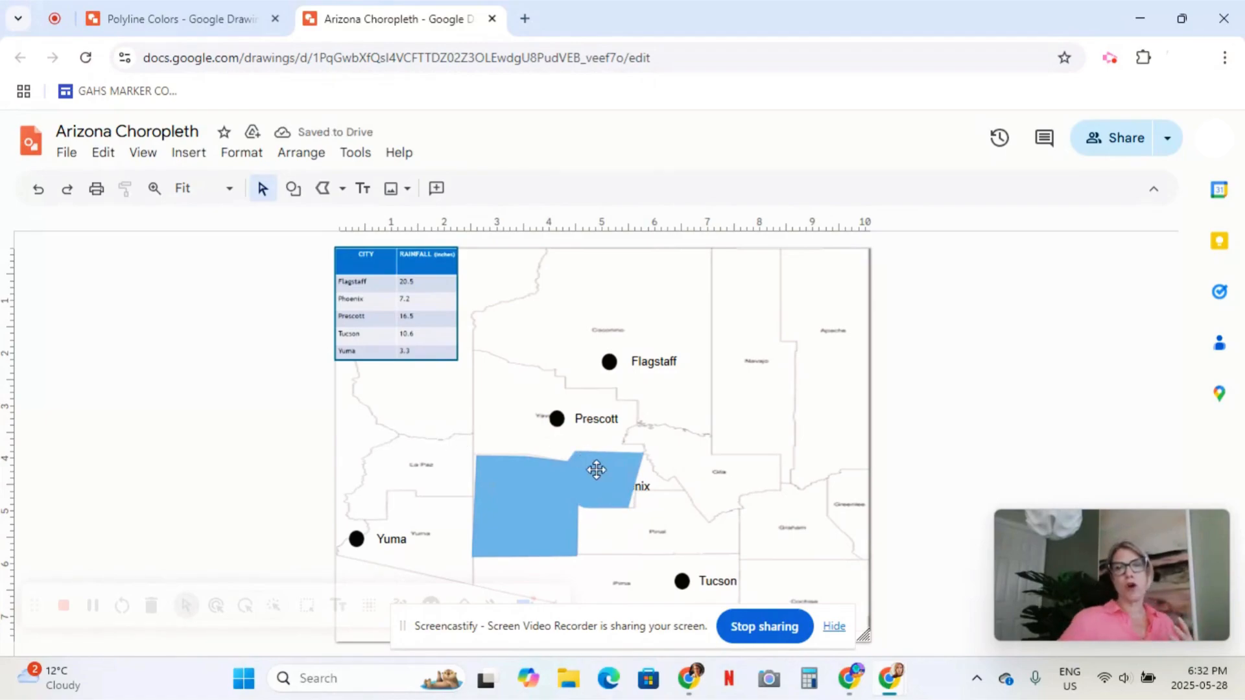
Stretch the Phoenix shape's east edge slightly outward toward the Gila County border
click(600, 473)
drag(644, 479, 651, 480)
click(886, 442)
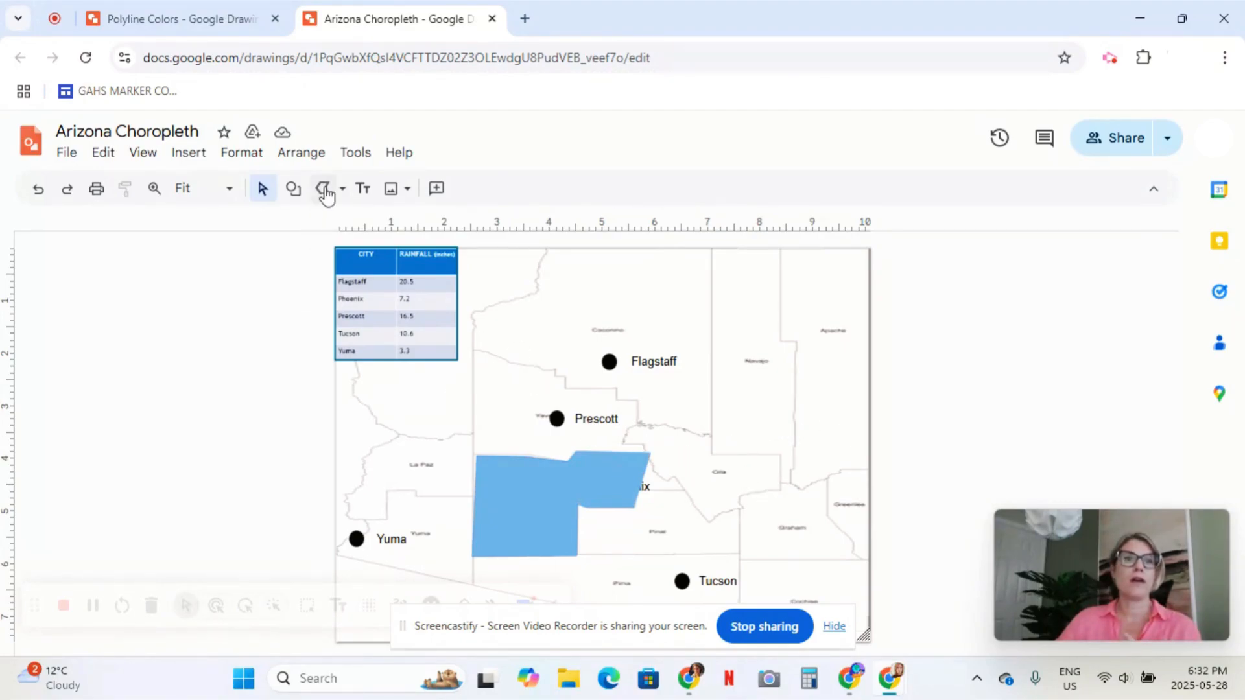
click(323, 190)
click(648, 455)
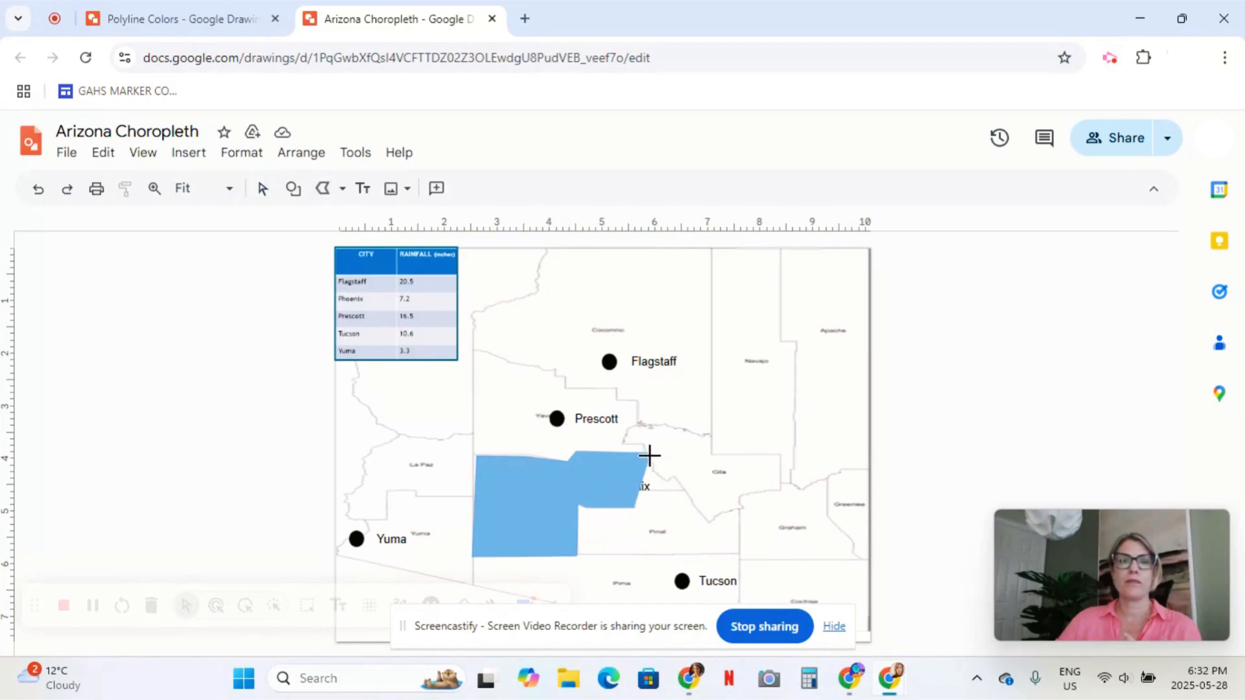
click(655, 473)
double_click(675, 478)
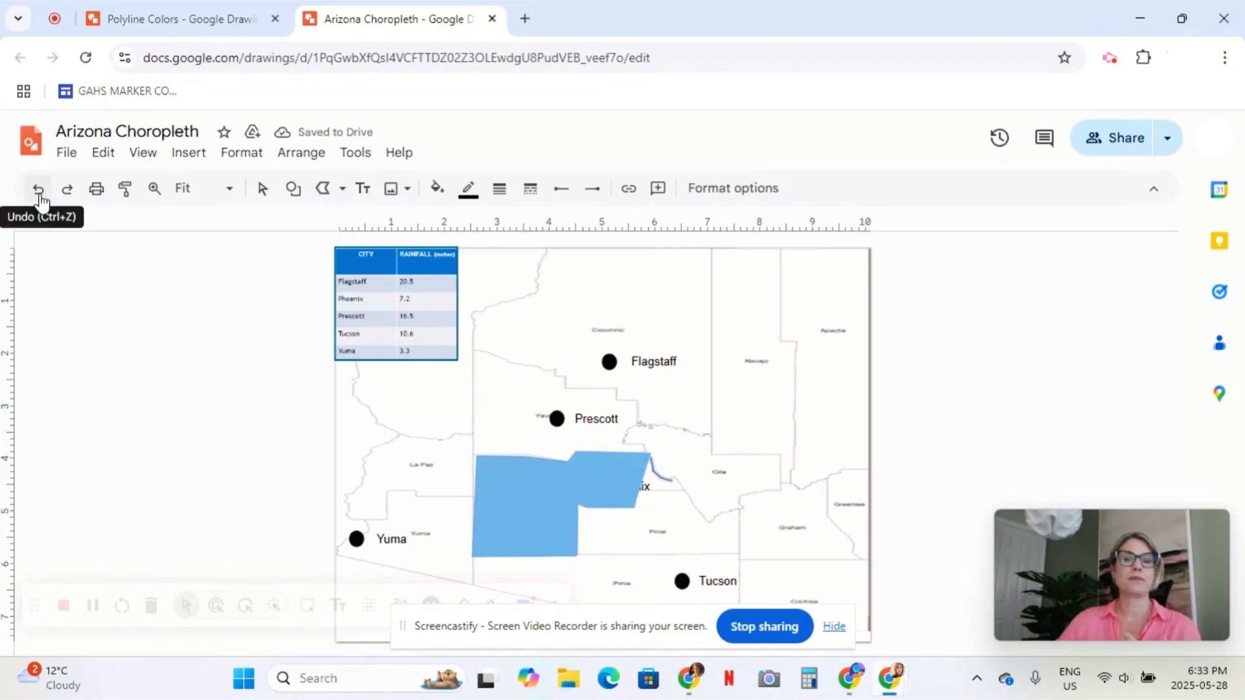
click(38, 189)
Draw a small closed triangular polyline over Maricopa County's eastern tip, between the Phoenix shape and the Pinal and Gila borders
click(641, 490)
click(681, 491)
click(674, 478)
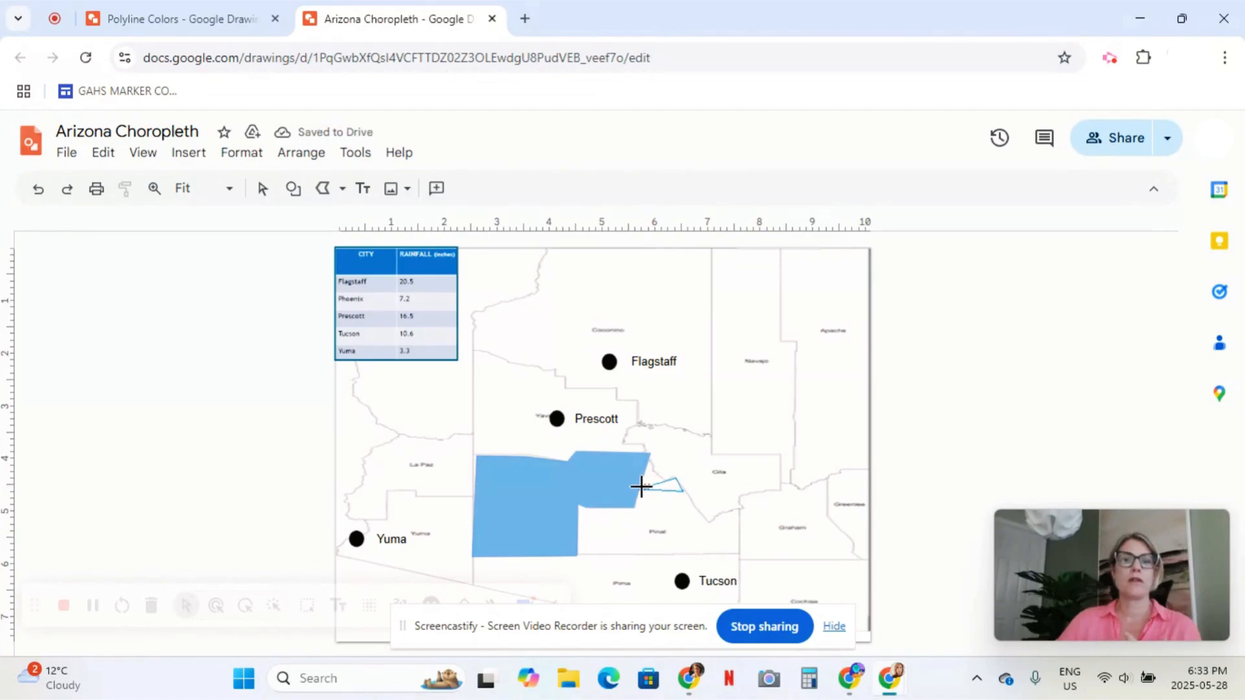
click(642, 487)
Fill the small triangle east of Phoenix with light blue and set its border to light blue
click(436, 190)
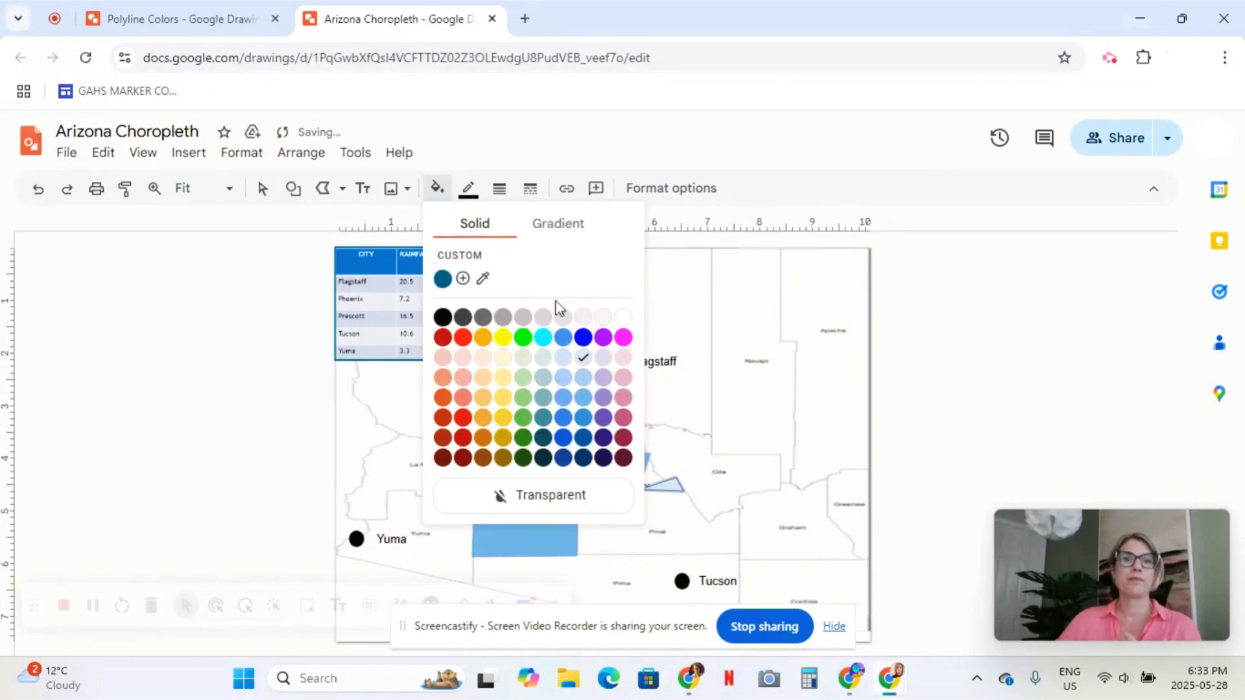
click(584, 391)
click(468, 190)
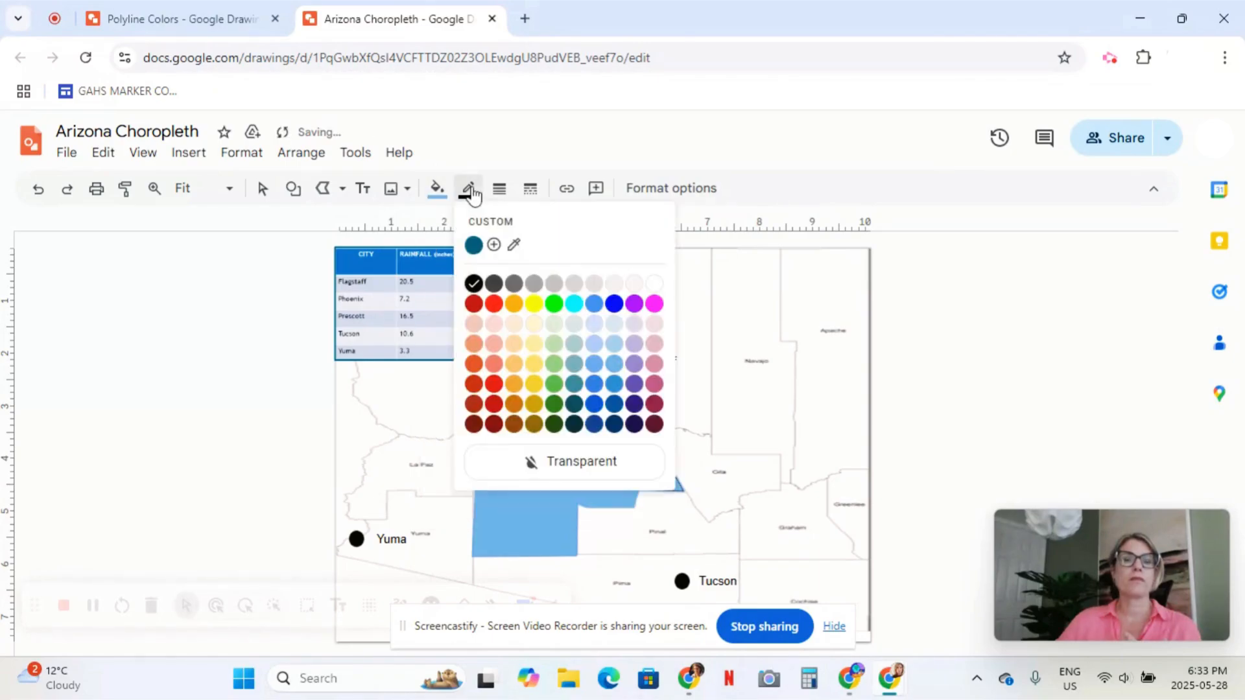
click(612, 362)
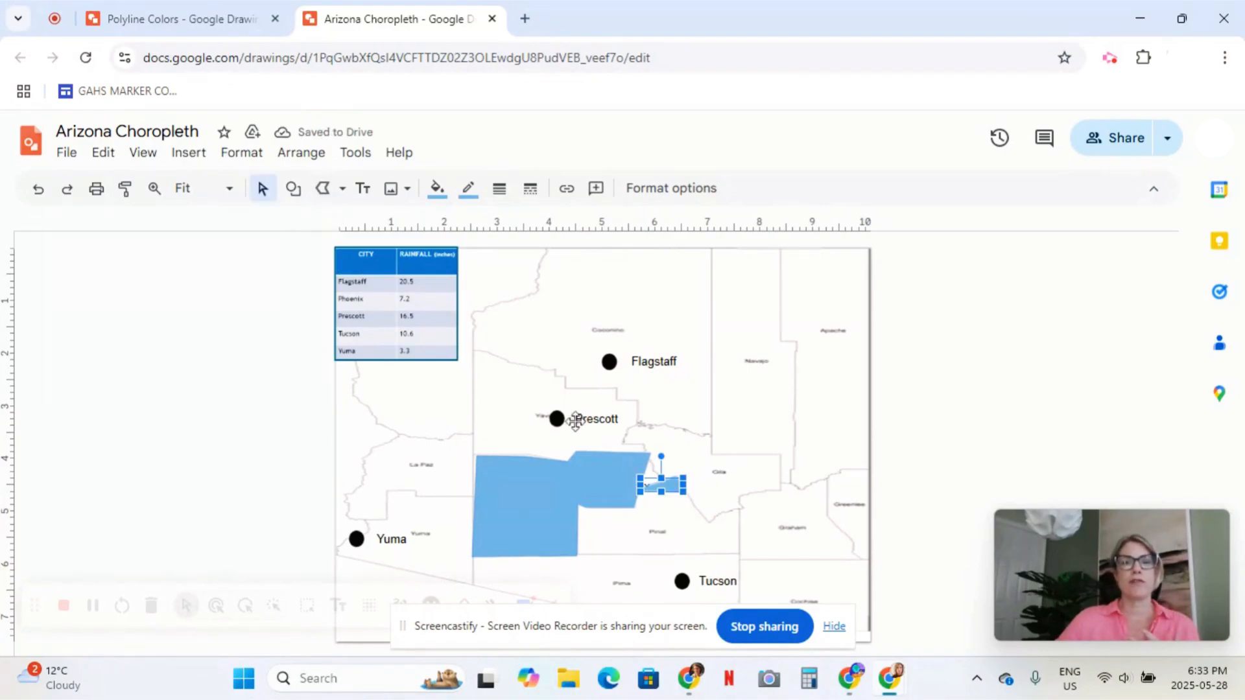
click(217, 397)
Draw a closed polyline over the remaining gap between the Phoenix shape and the small eastern triangle
click(328, 192)
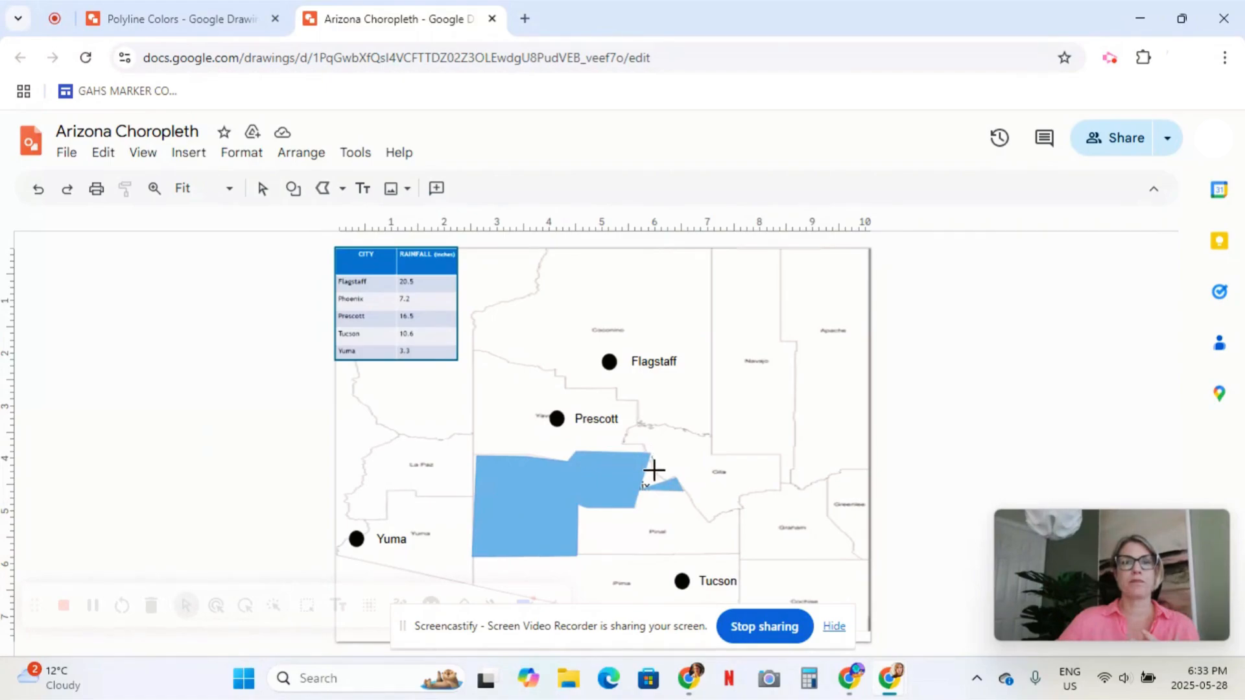
click(668, 481)
click(642, 453)
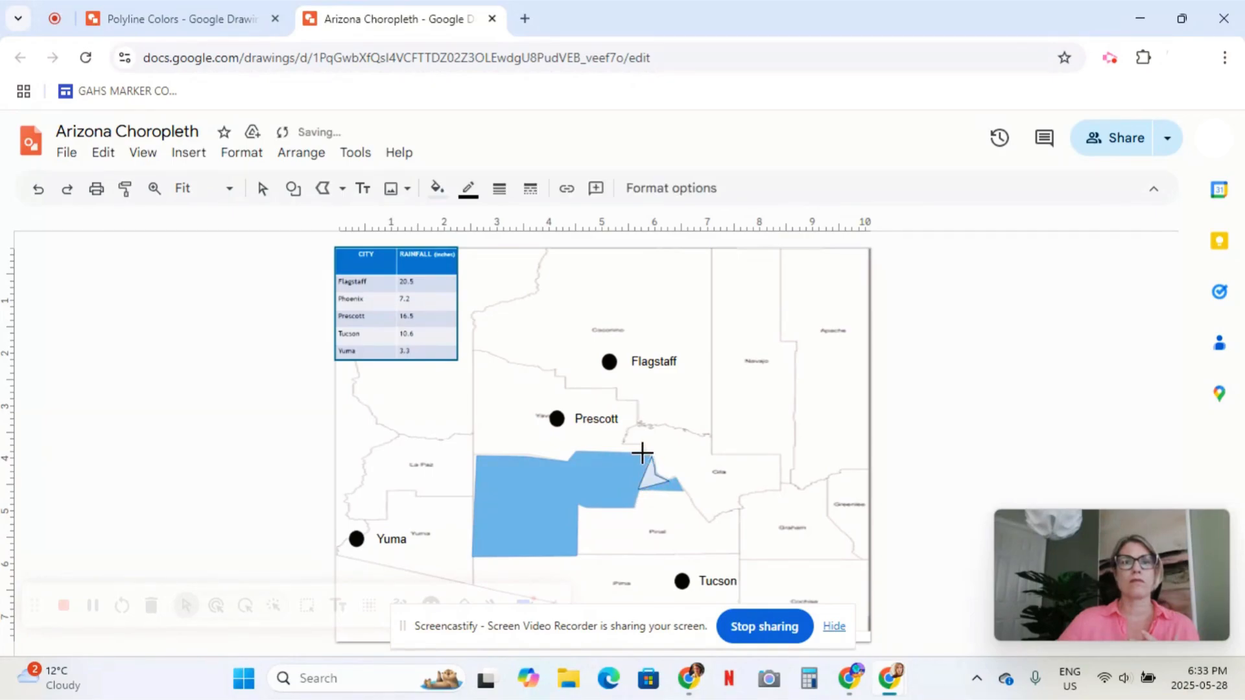
Fill the gap shape with light blue and set its border to light blue
click(437, 188)
click(582, 395)
click(468, 188)
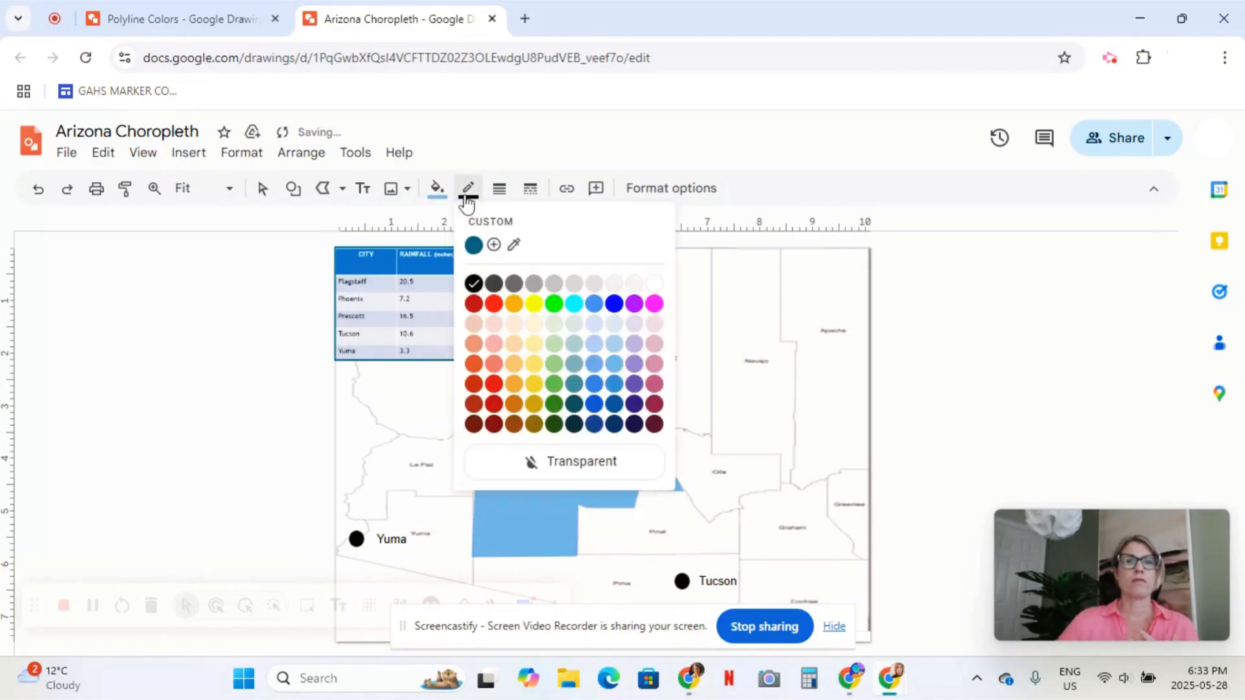
click(613, 363)
click(954, 448)
Narrow the gap shape slightly by pulling in its west edge
click(262, 192)
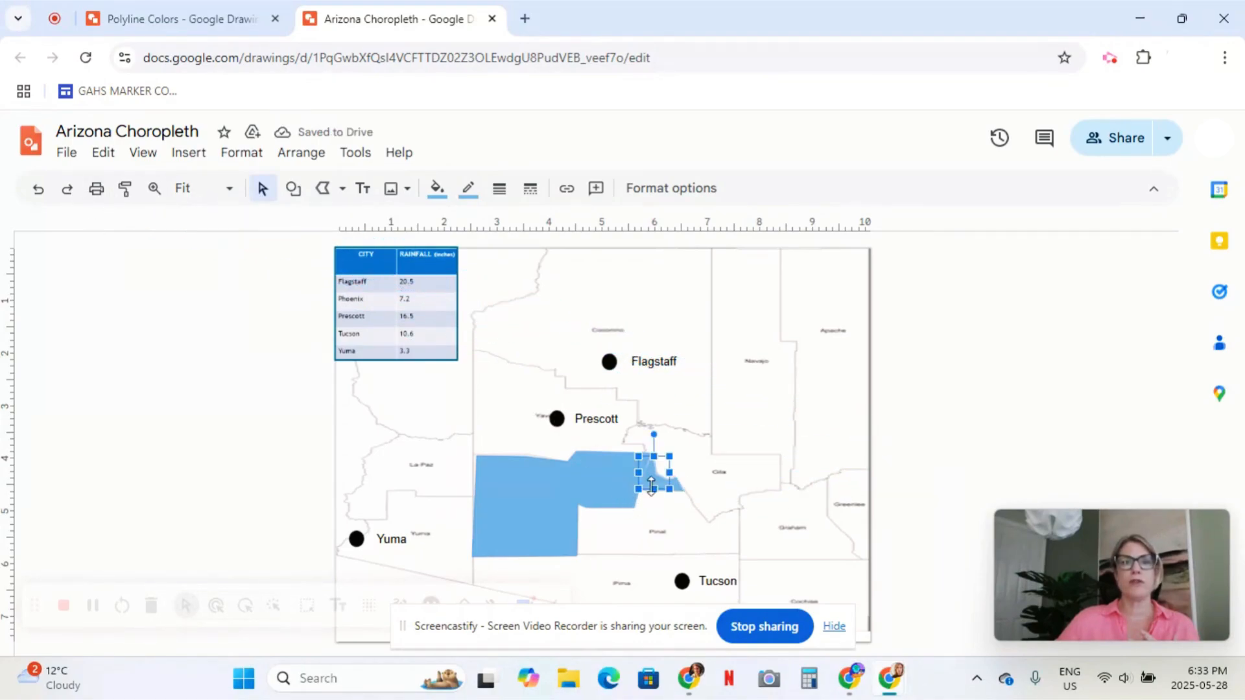
drag(637, 471, 640, 472)
click(842, 451)
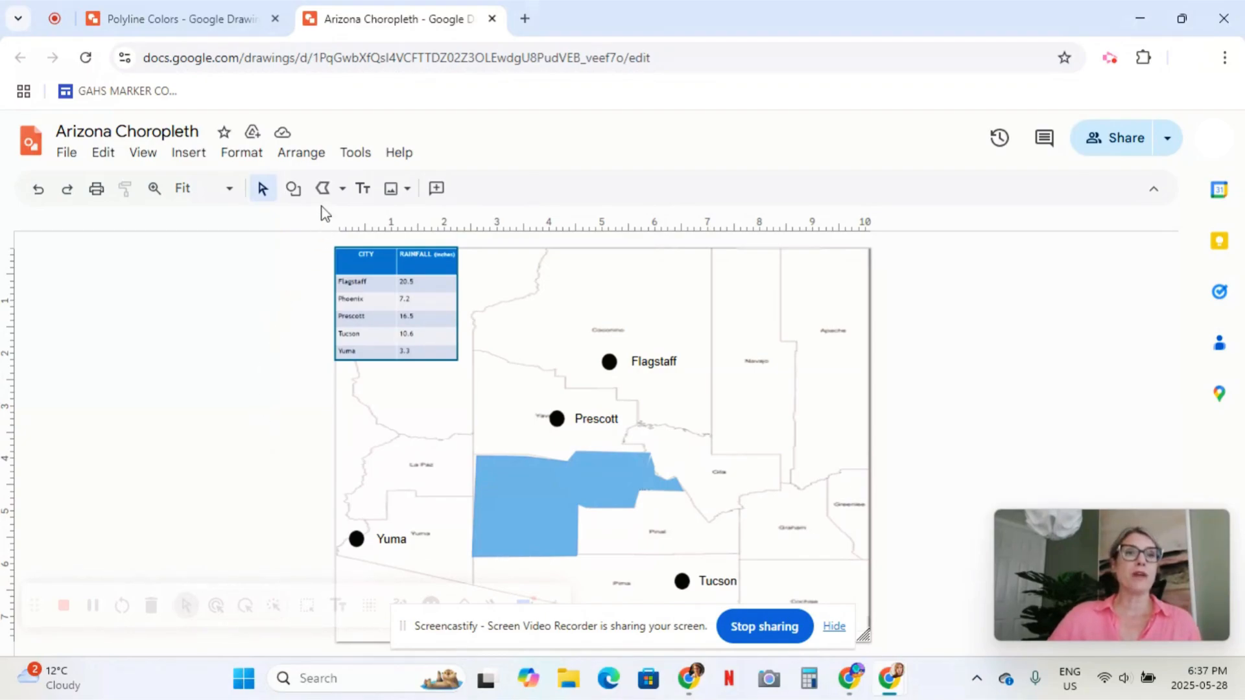
Draw a closed polyline over the western part of Yavapai County, directly north of the light blue Maricopa shape
click(324, 189)
drag(472, 454, 472, 354)
click(472, 348)
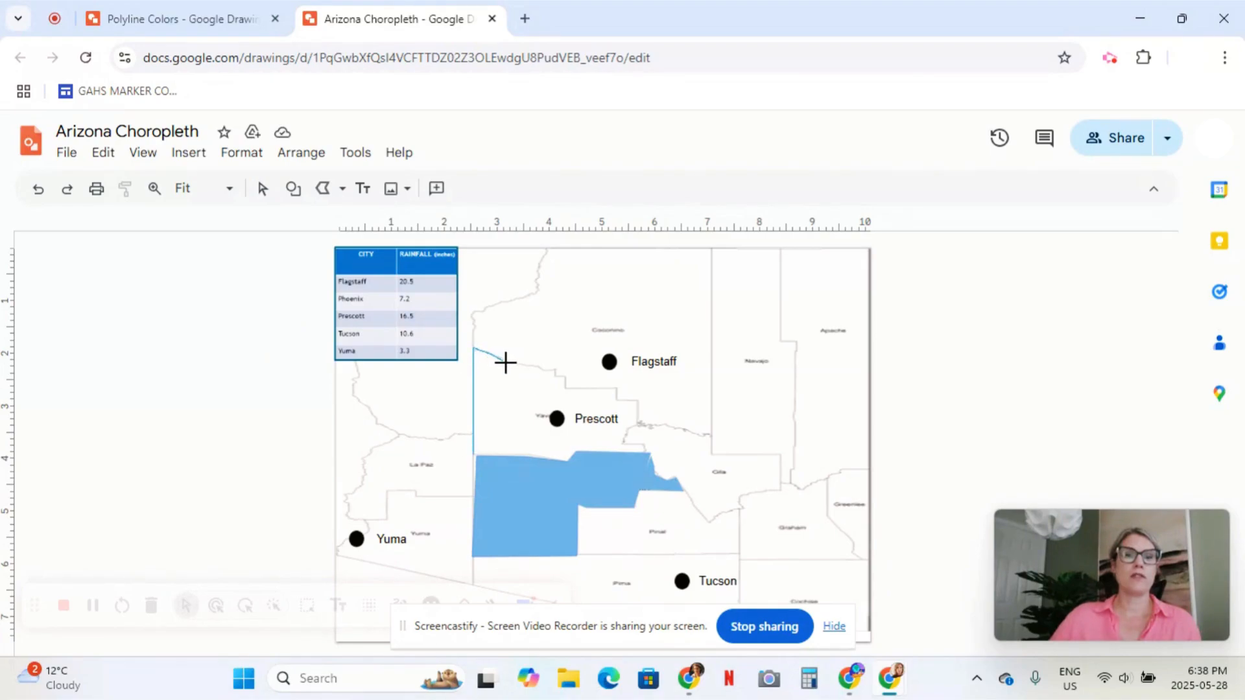
click(527, 368)
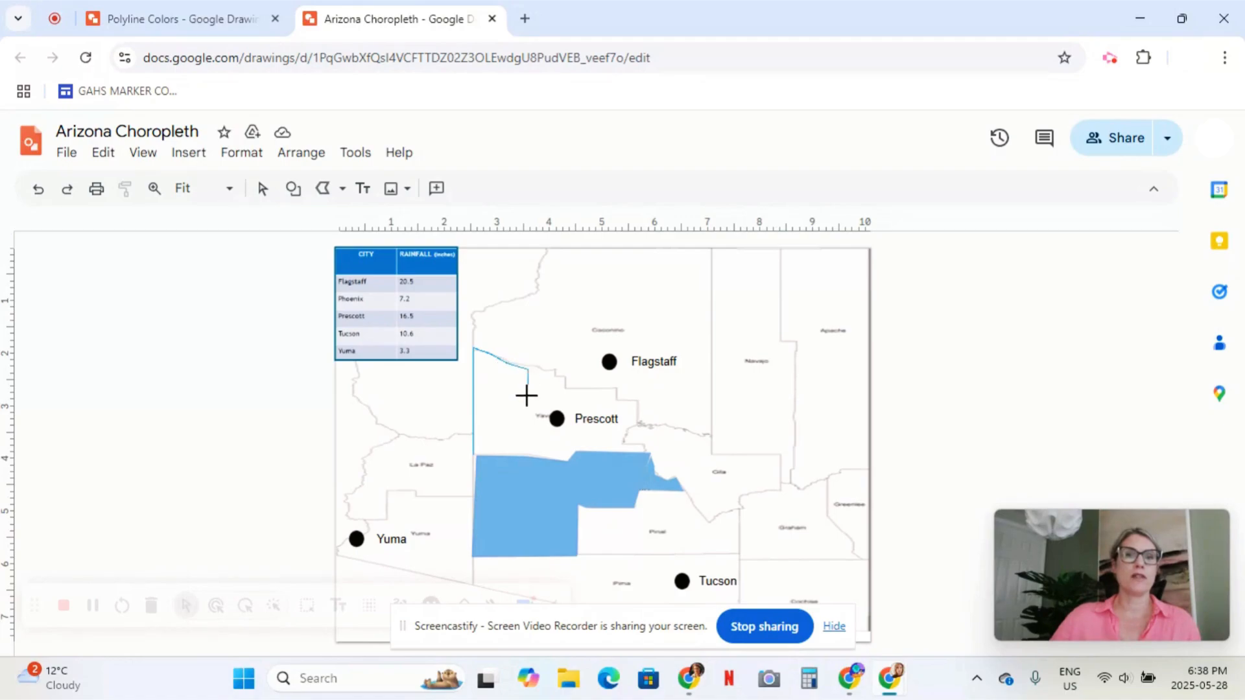
click(531, 456)
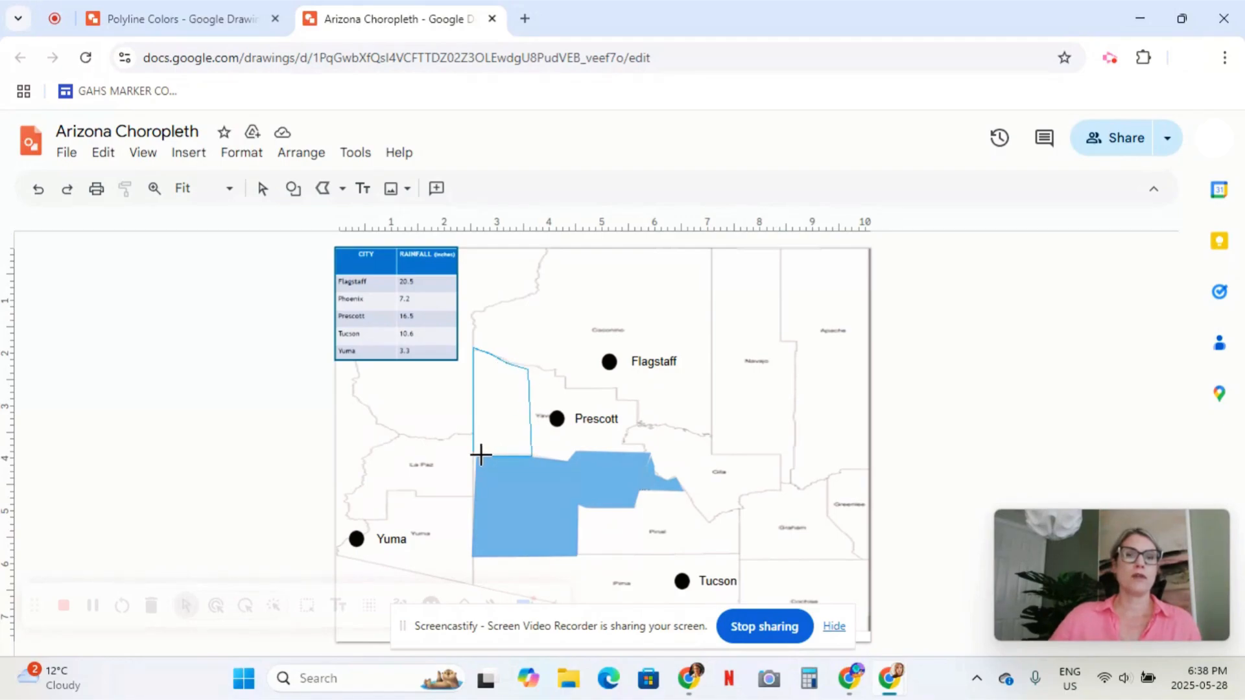
double_click(472, 456)
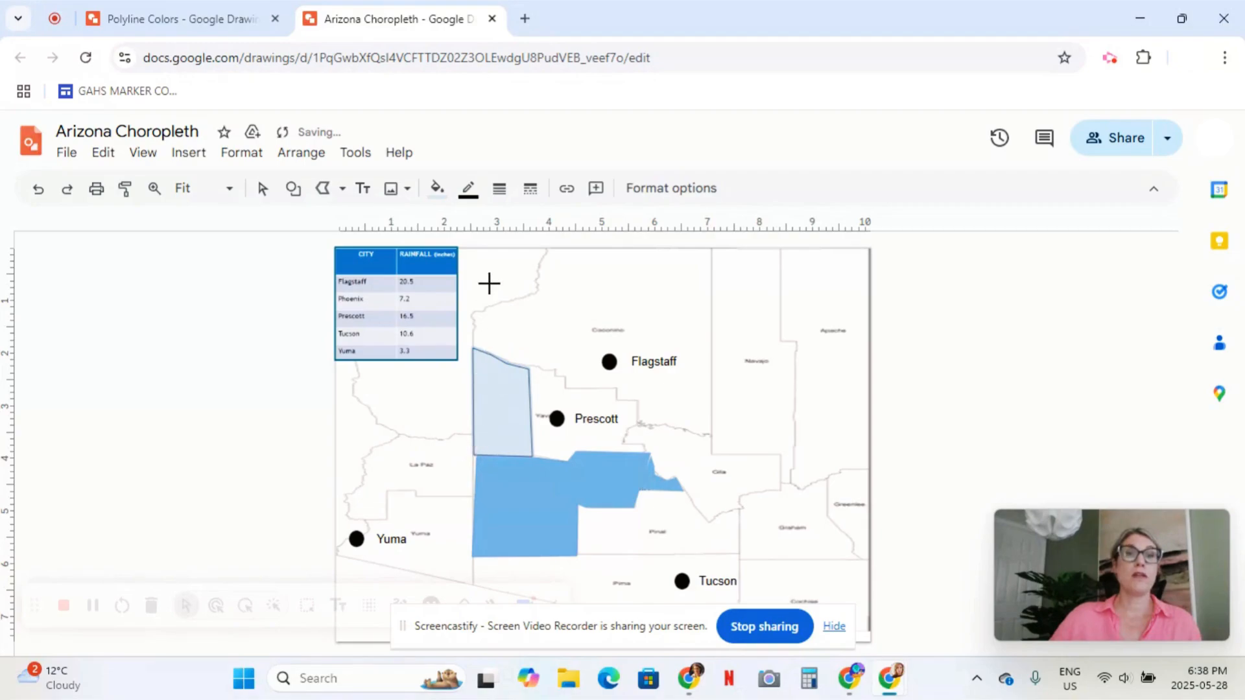
Fill the western Yavapai shape with a darker blue than Maricopa and set its border to a matching blue
click(437, 190)
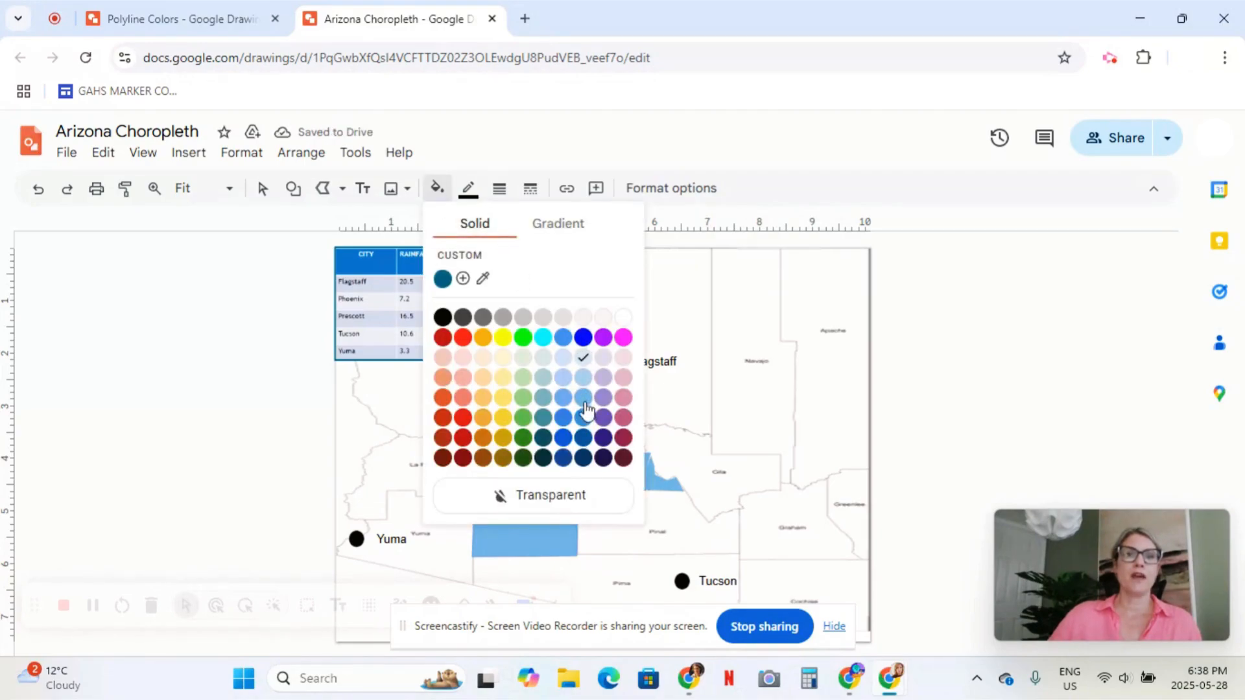
click(564, 417)
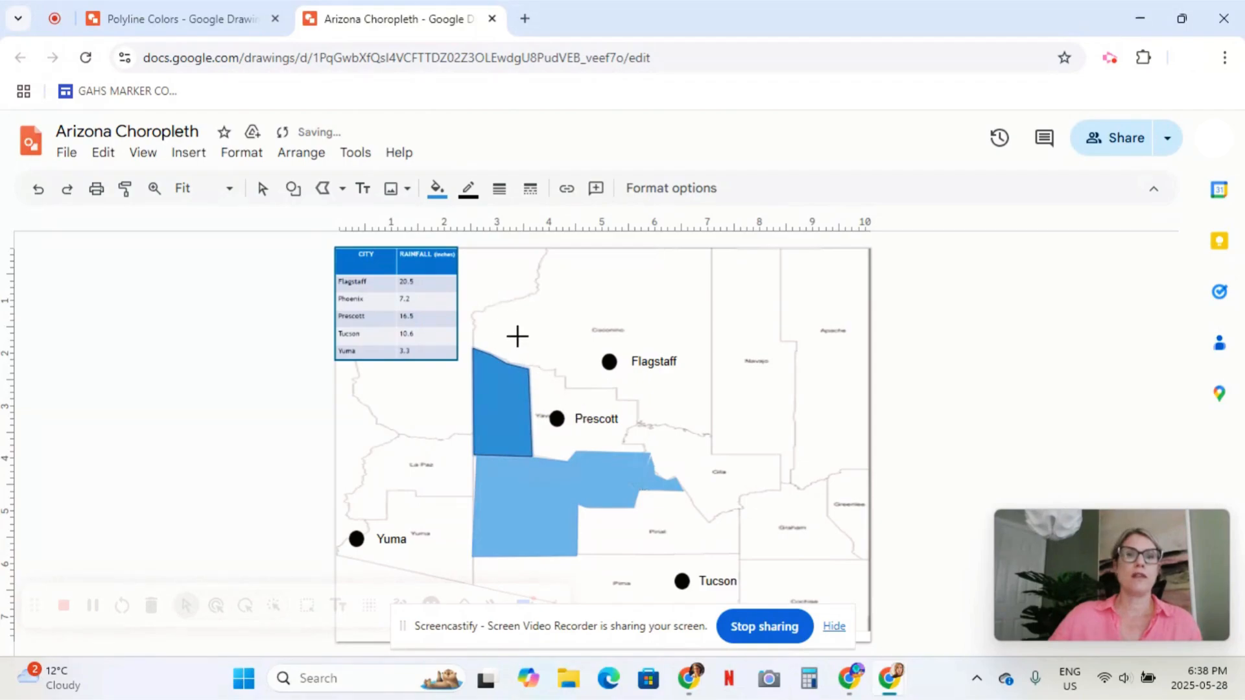
click(469, 190)
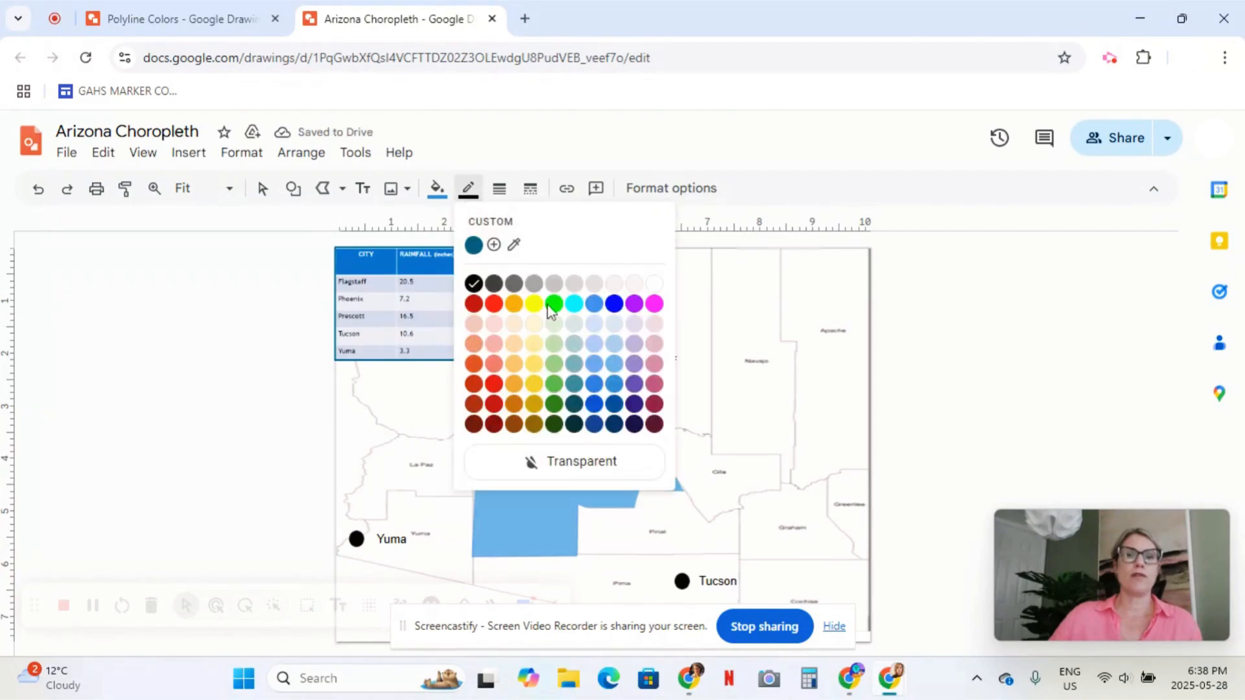
click(596, 384)
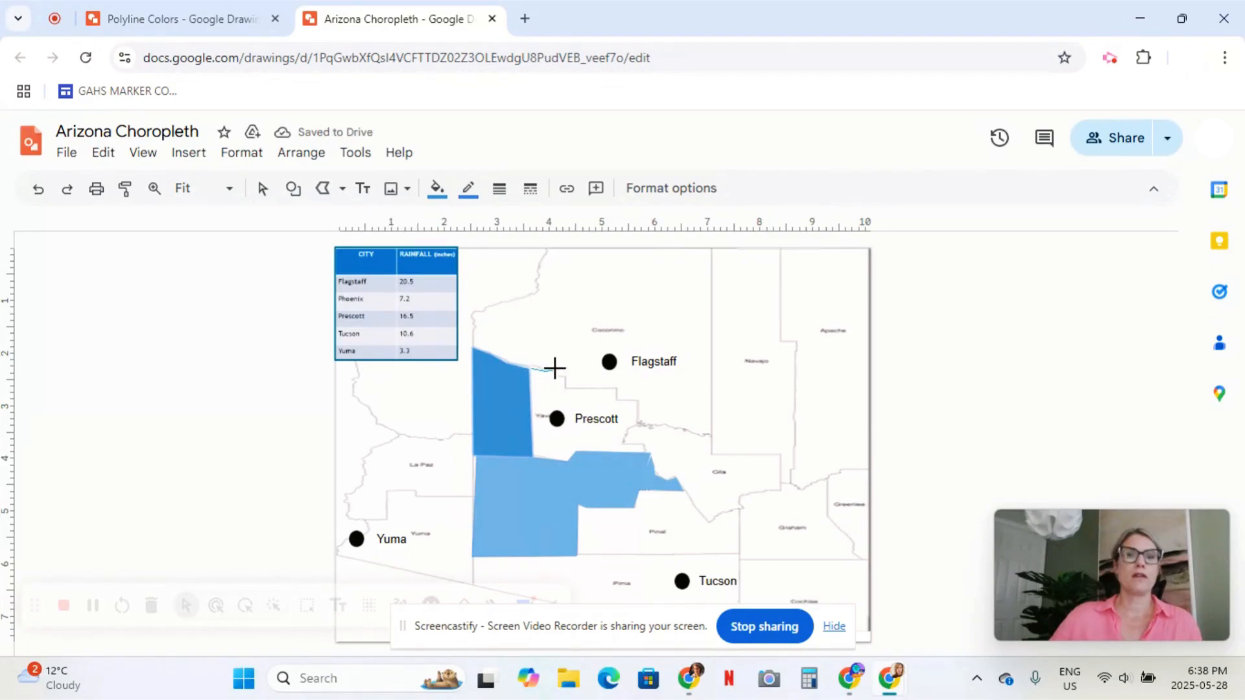
Draw a narrow closed polyline strip along the east edge of the darker blue Yavapai shape and extend it toward the Prescott marker
double_click(558, 375)
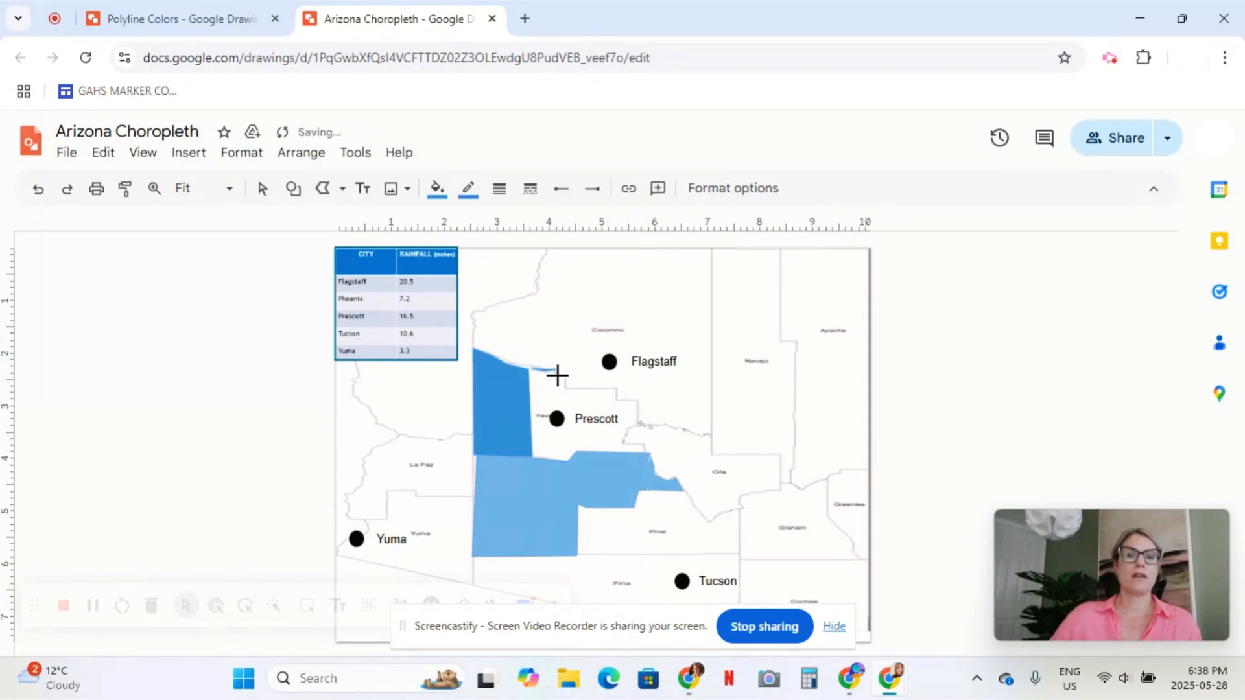
click(39, 190)
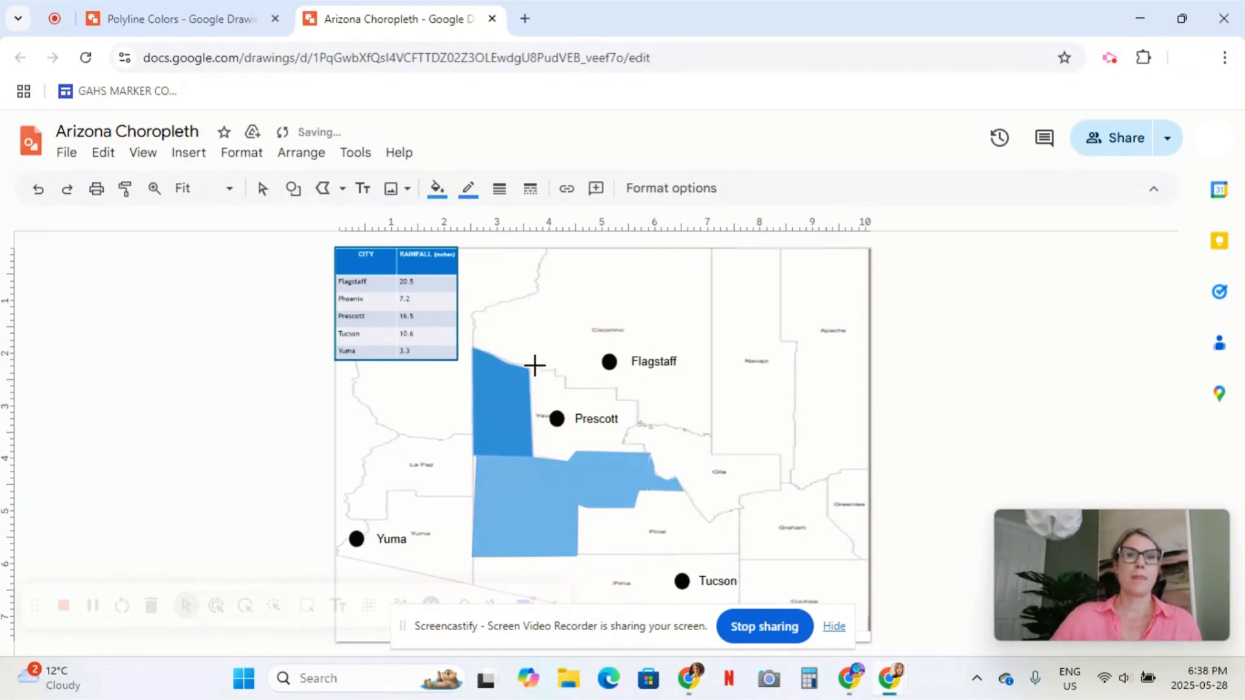
click(547, 367)
click(548, 460)
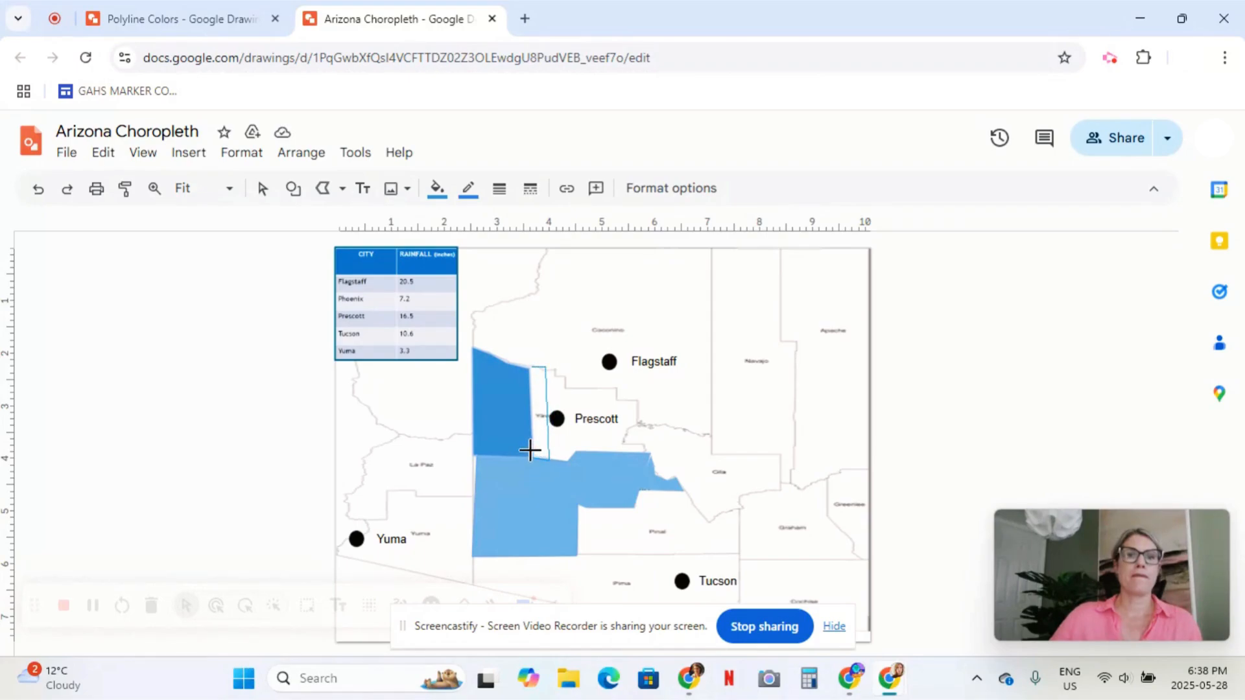
click(530, 368)
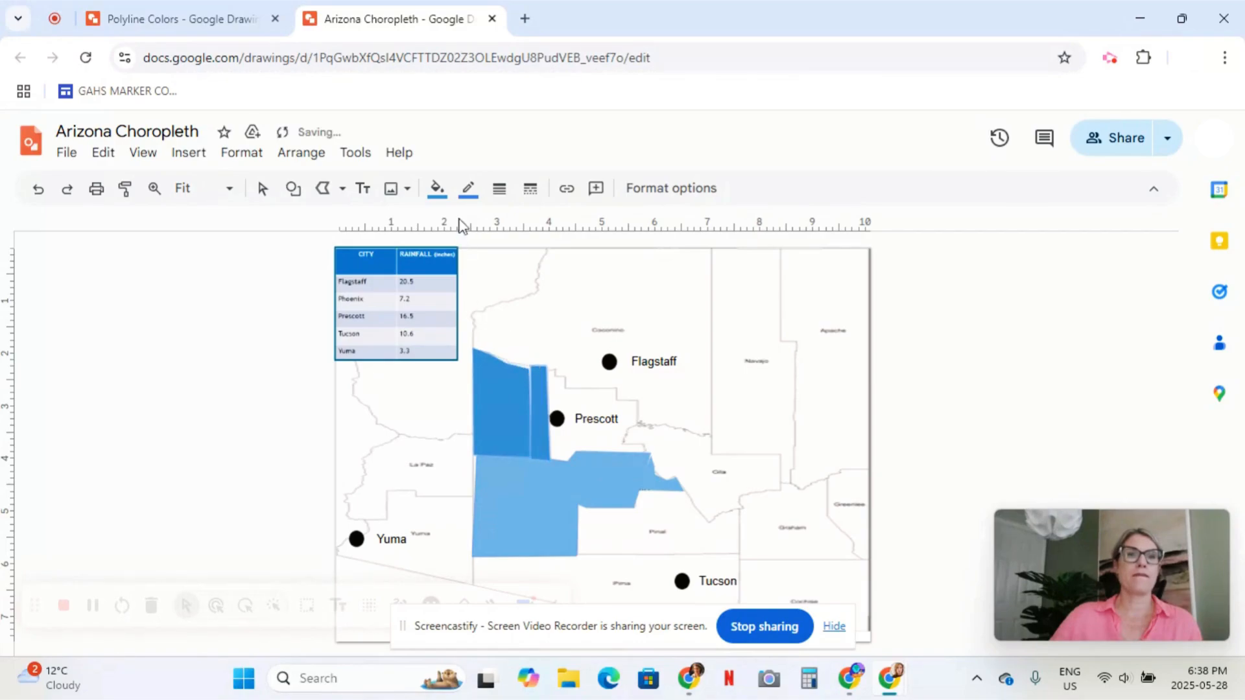
click(263, 189)
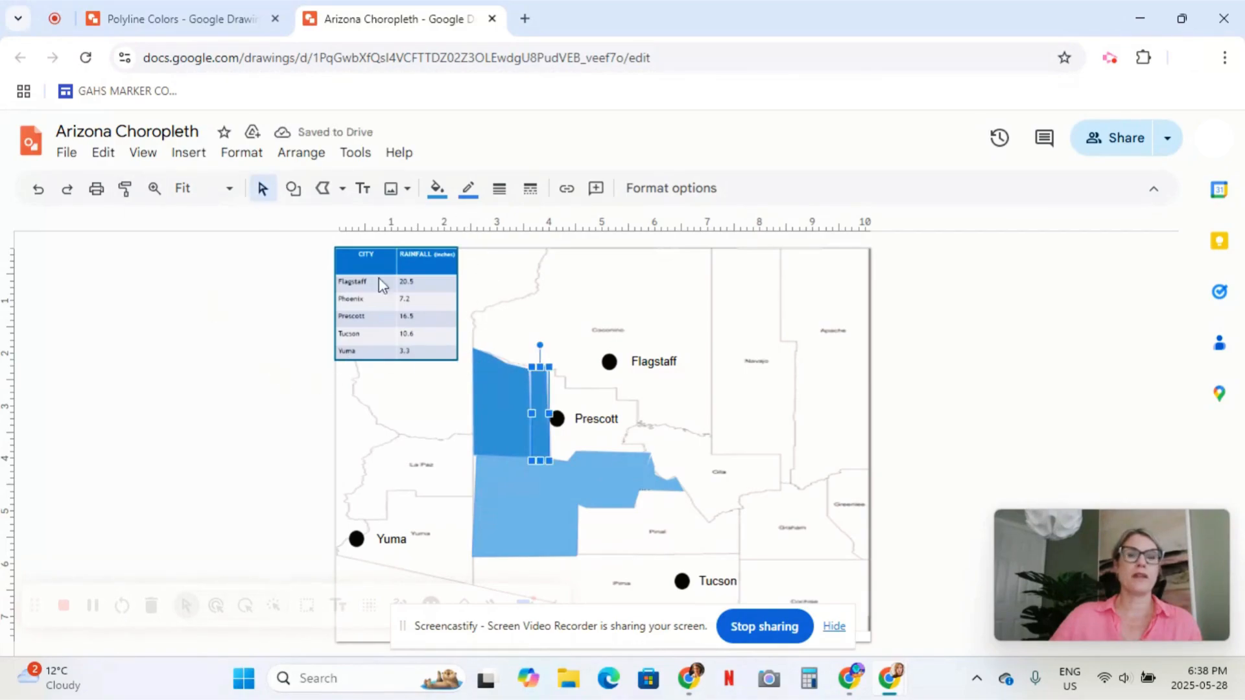
drag(541, 407, 556, 419)
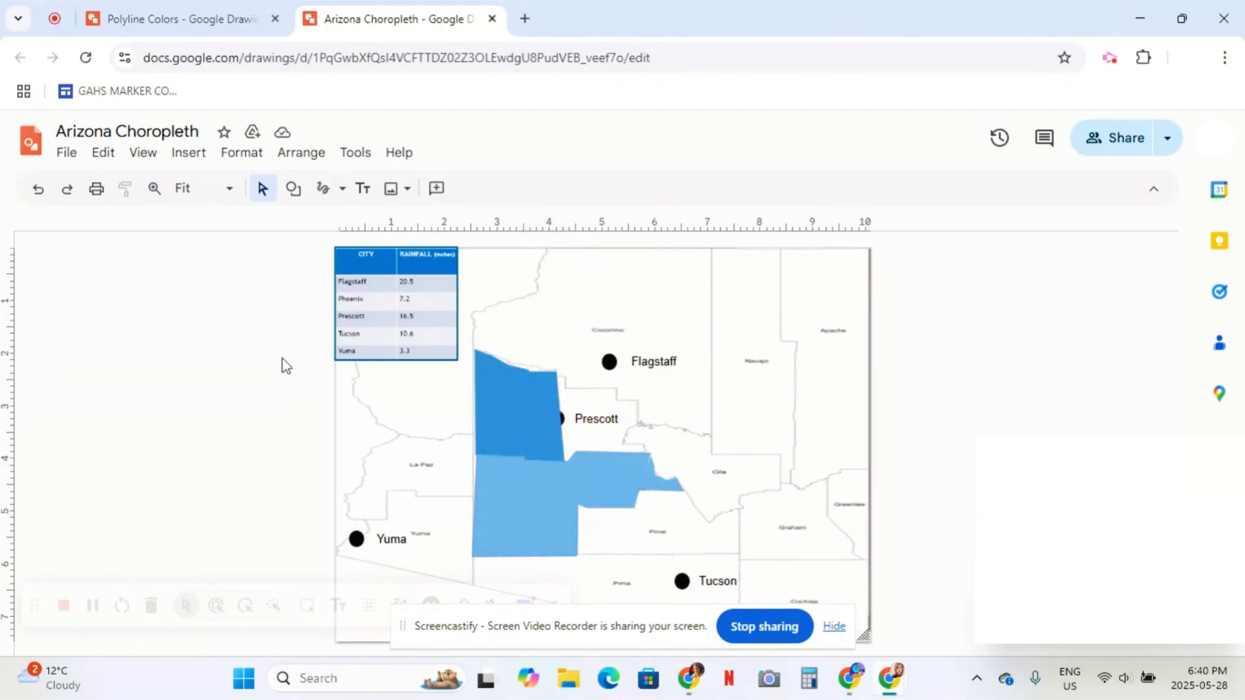
Draw a freehand scribble line along the northern edge of the darker blue Yavapai shape and set its weight to 8px
click(324, 194)
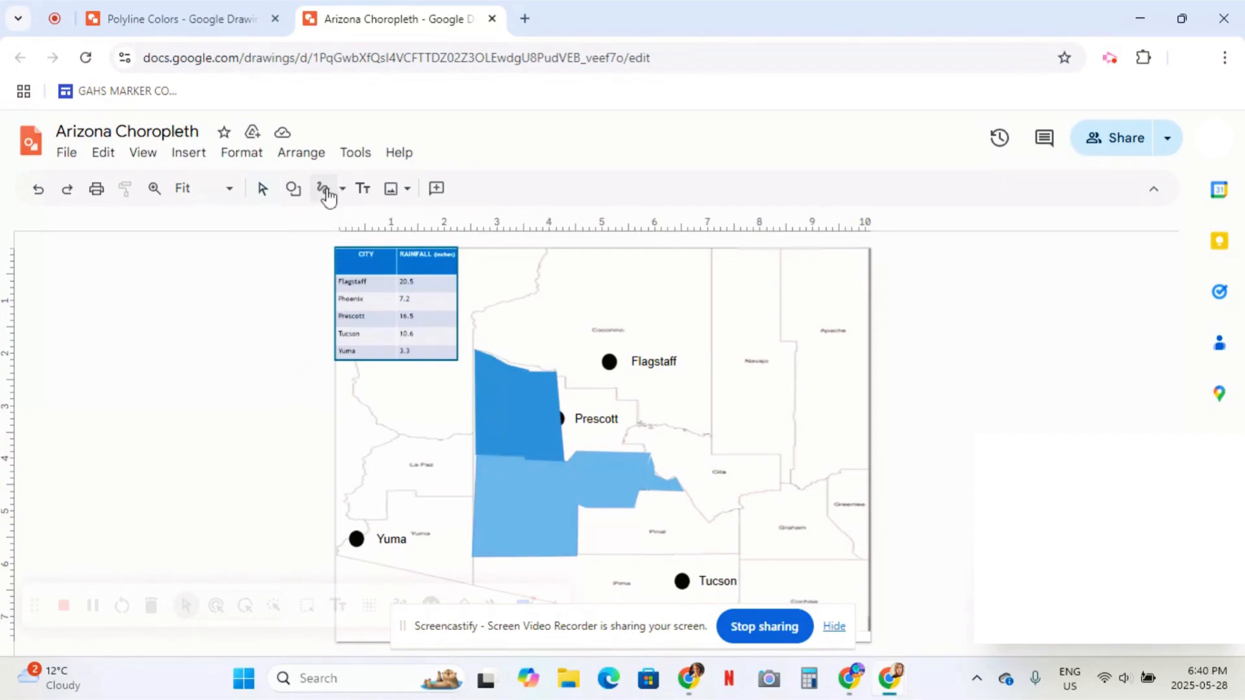
drag(477, 349, 554, 373)
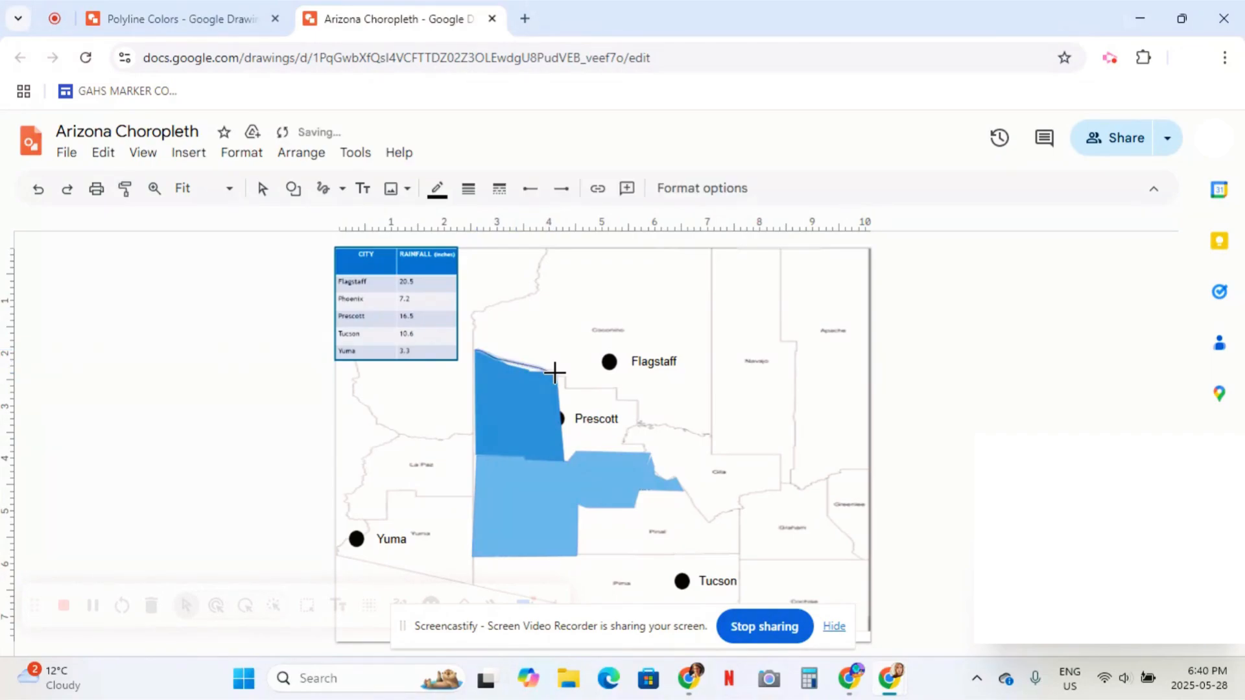
click(468, 189)
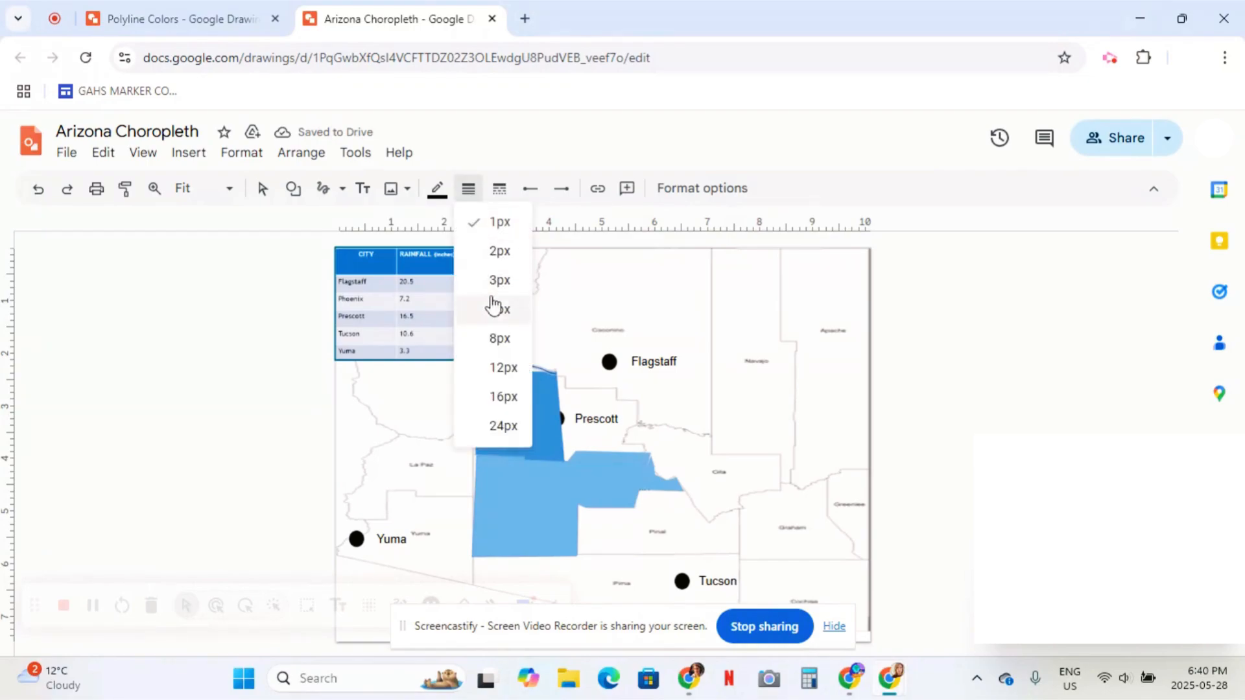
click(493, 306)
click(468, 189)
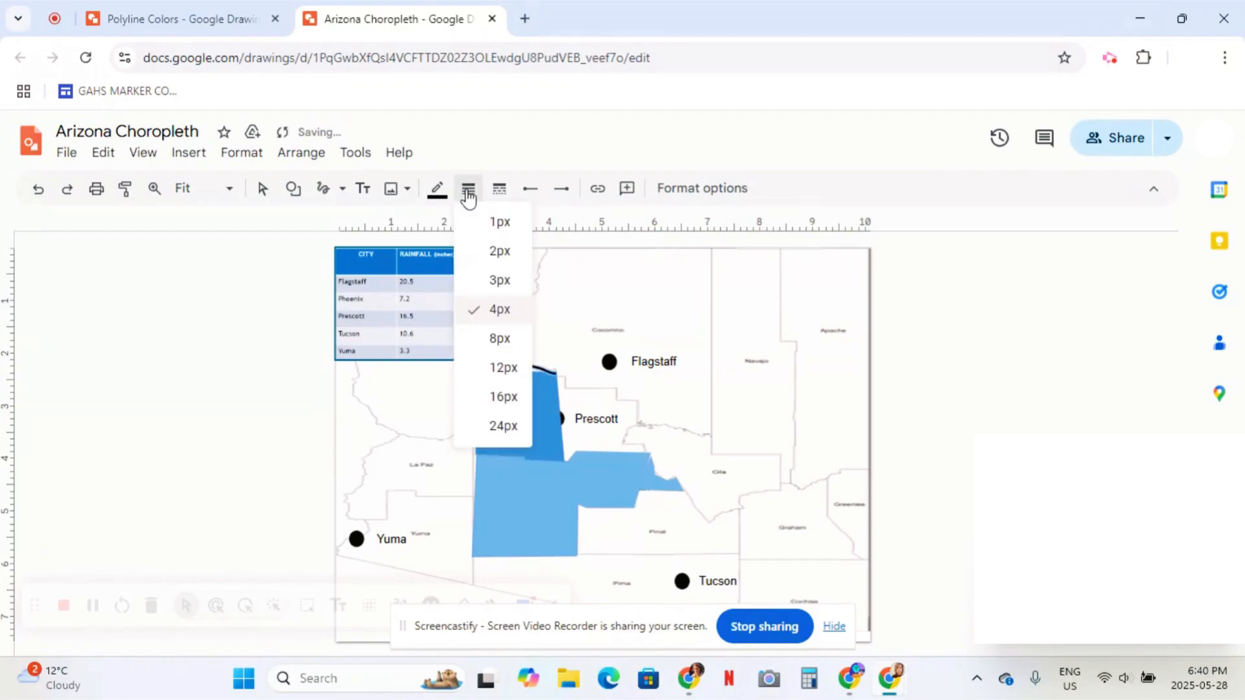
click(504, 338)
Increase the scribble line's weight to 12px and set its color to a darker blue
click(437, 189)
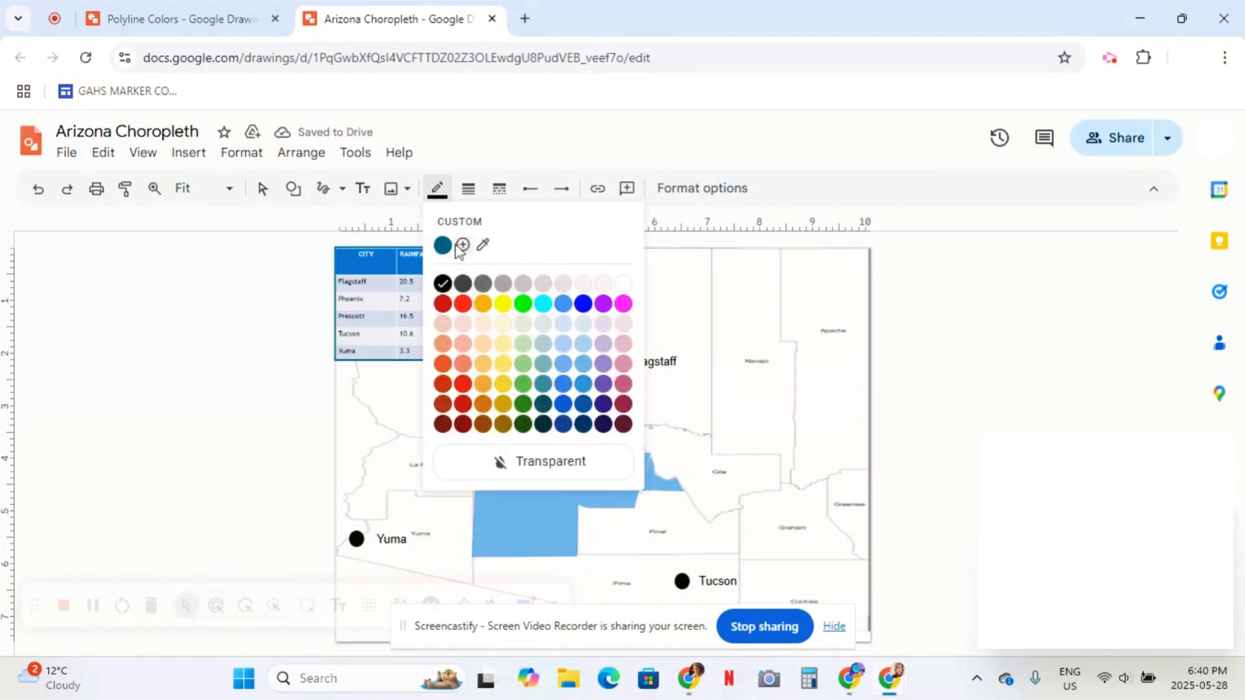
click(469, 189)
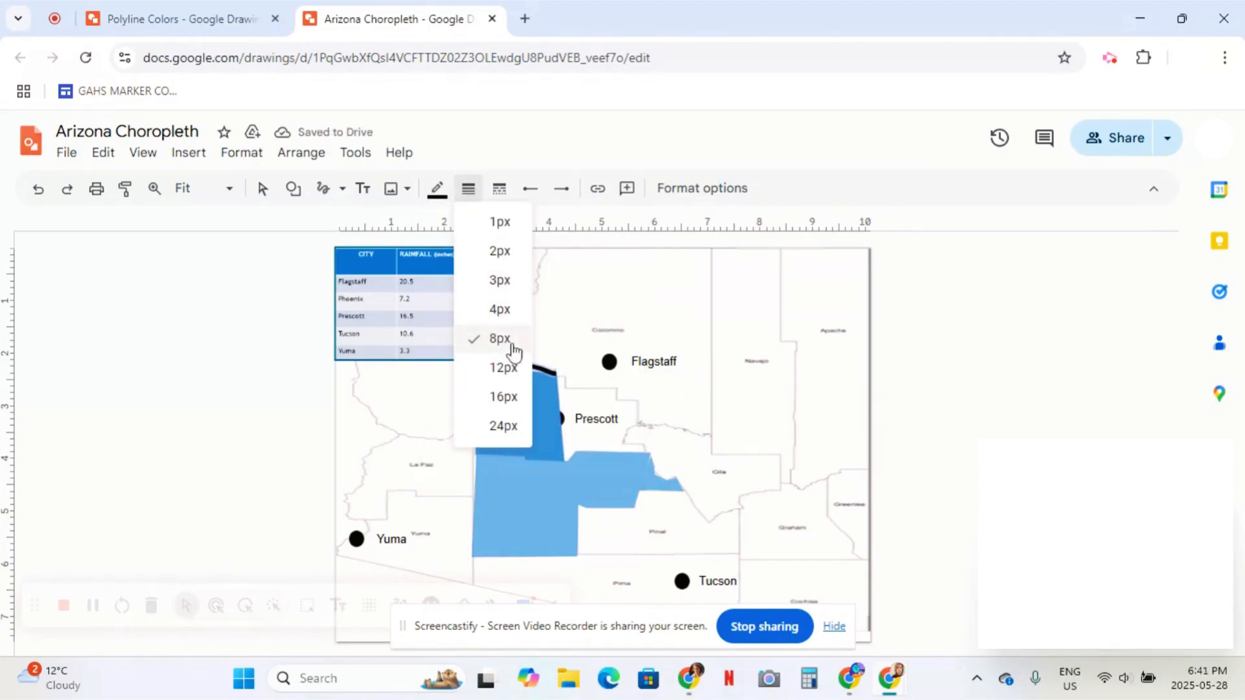
click(504, 368)
click(436, 200)
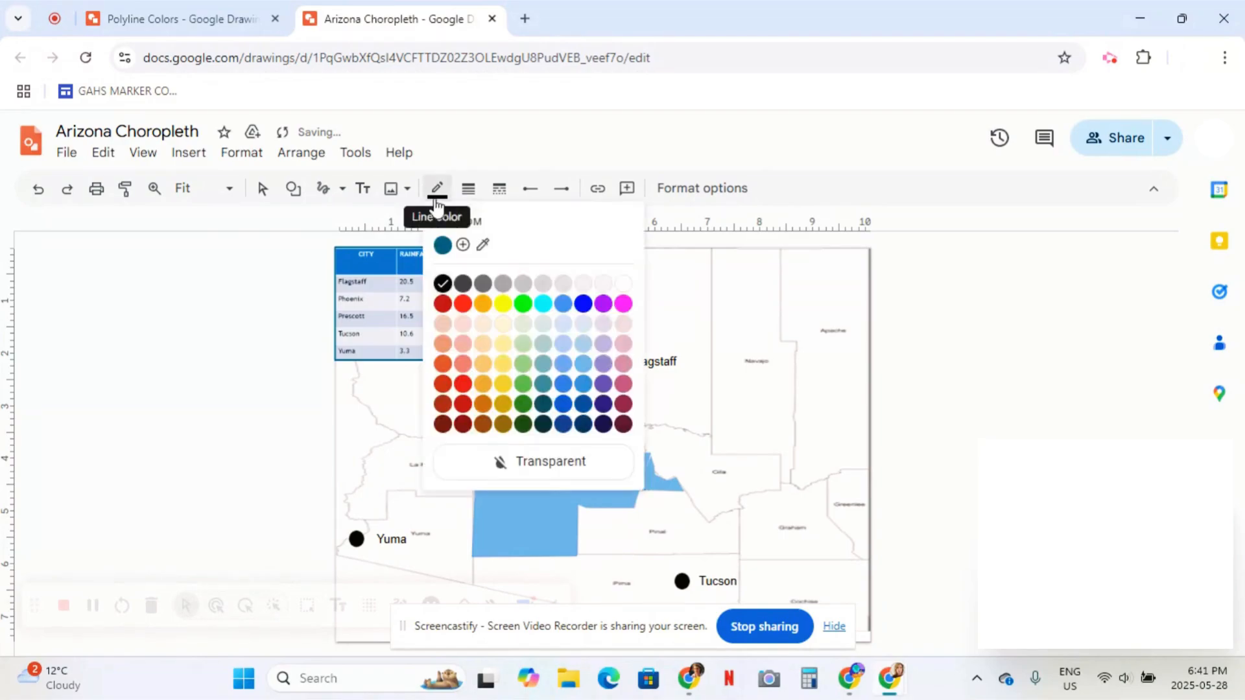
click(564, 383)
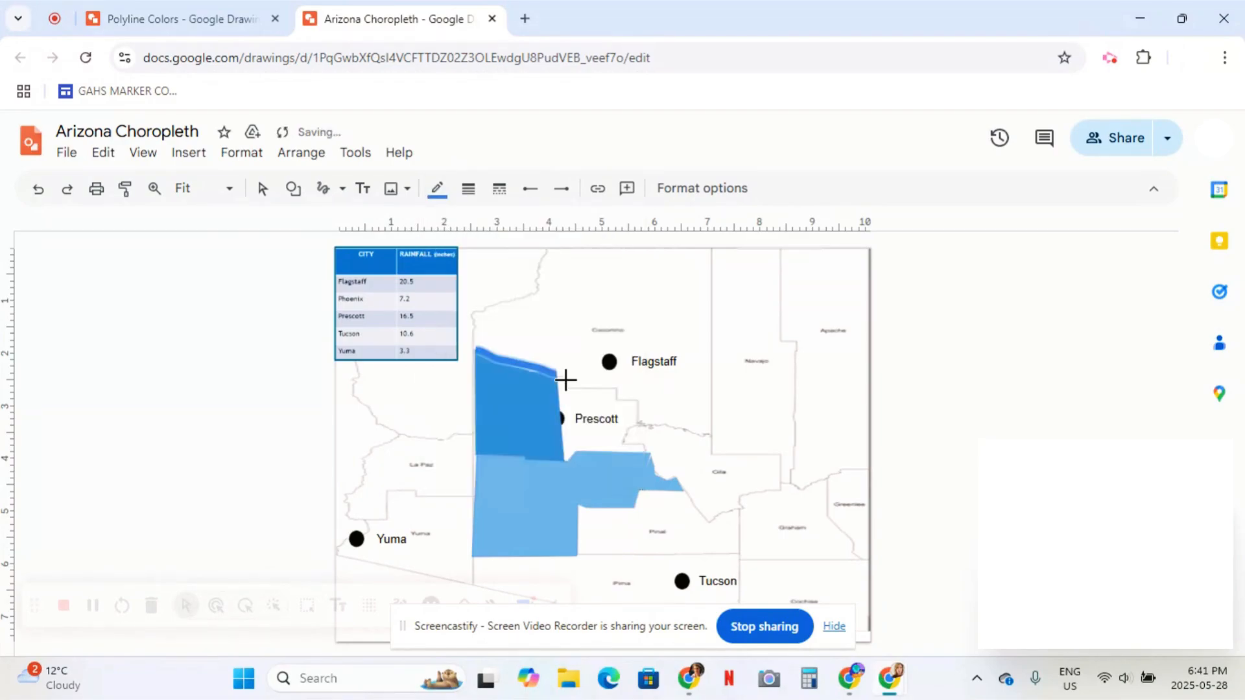